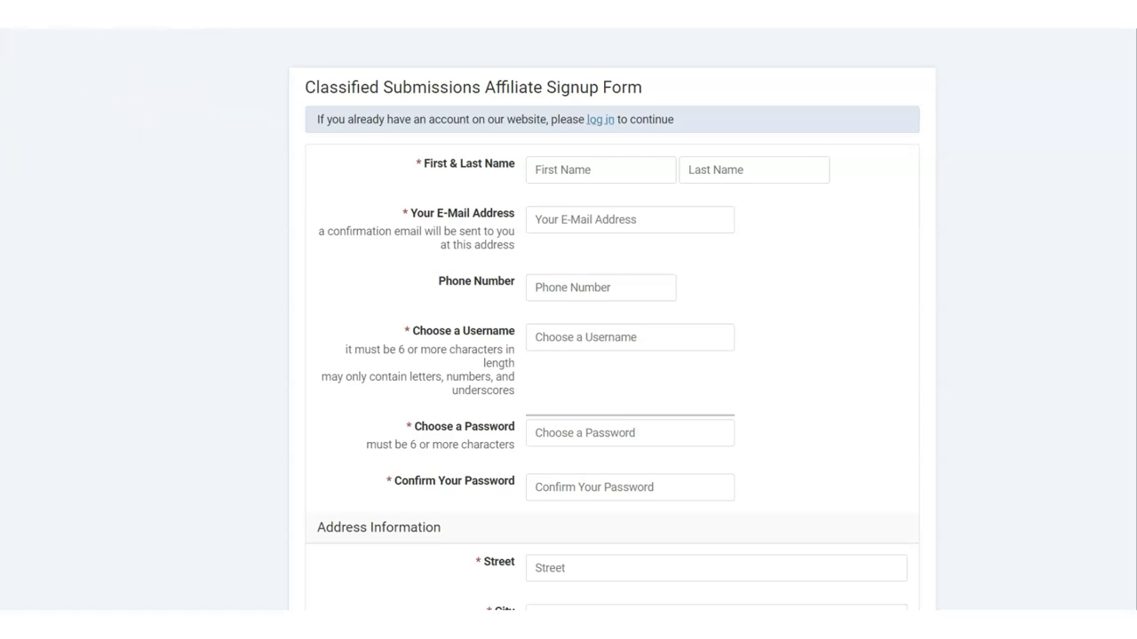
Leave the affiliate signup page for the AWeber Account Dashboard of the CS Master list.
{"action": "scroll", "coordinate": [592, 267], "scroll_direction": "down", "scroll_amount": 1}
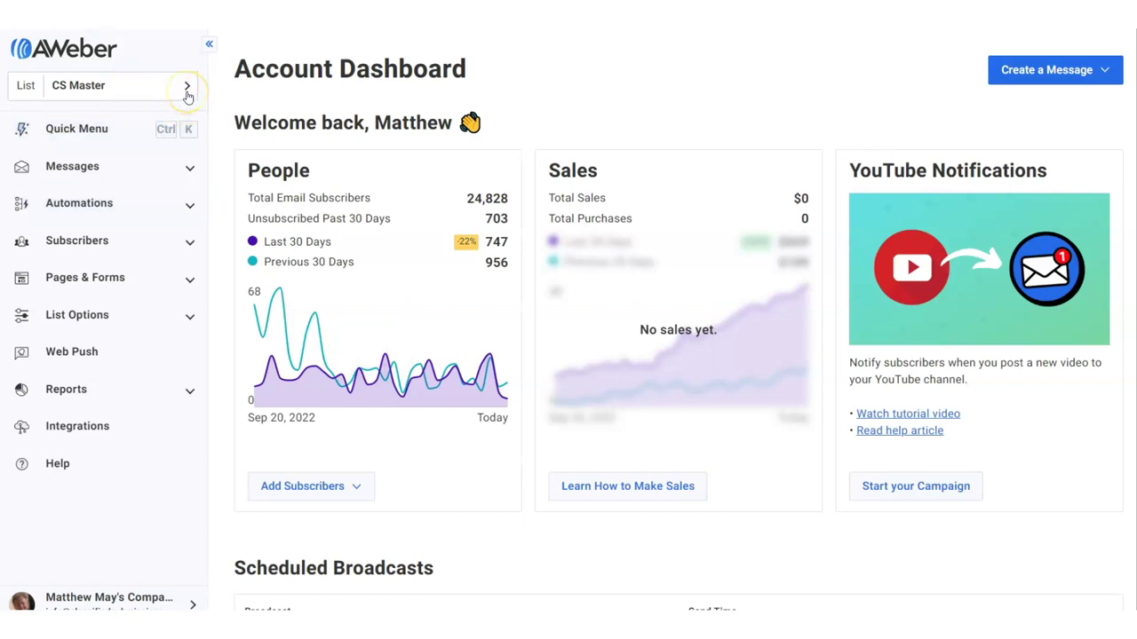
Choose the Test list from the sidebar list selector in place of CS Master.
{"action": "left_click", "coordinate": [187, 89]}
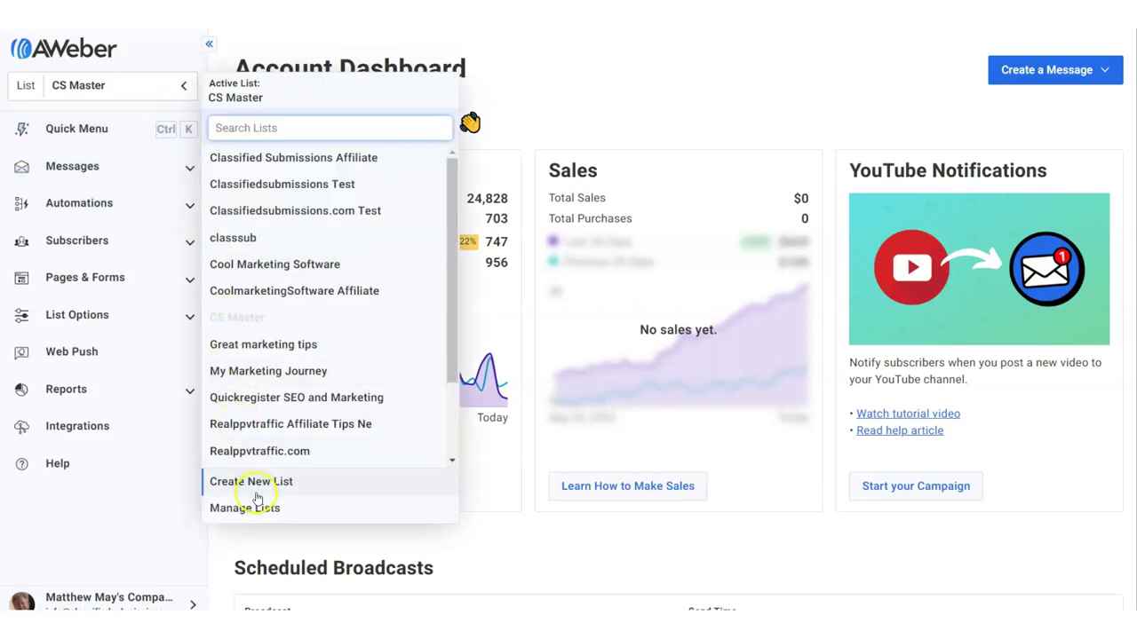
{"action": "left_click", "coordinate": [638, 80]}
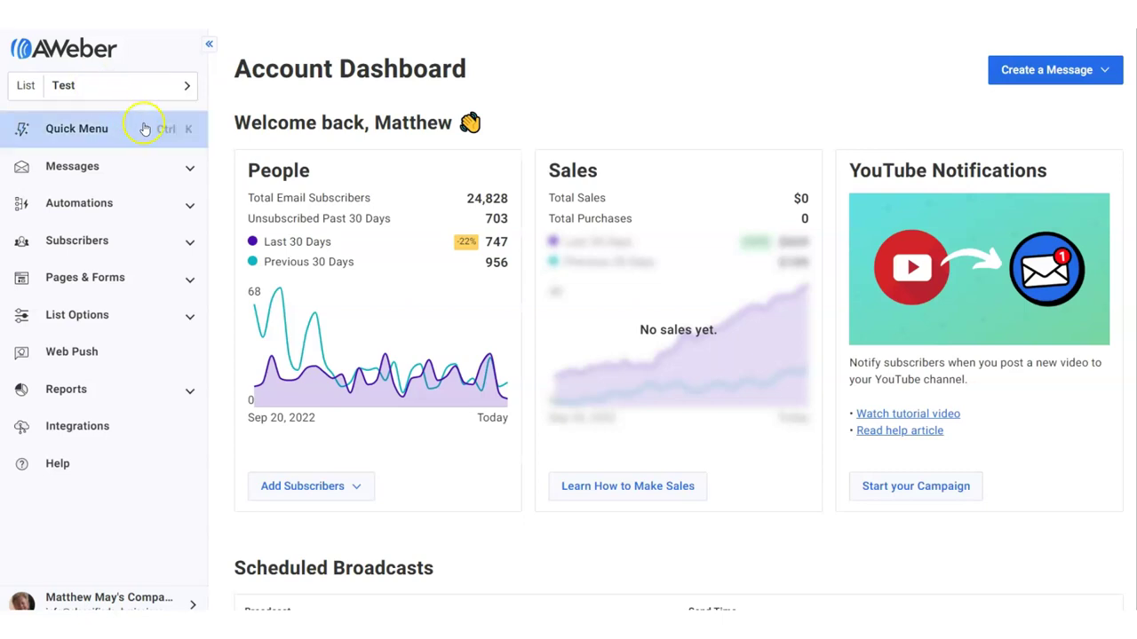
Under Automations > Campaigns, start a new campaign and choose Import campaign.
{"action": "left_click", "coordinate": [192, 208]}
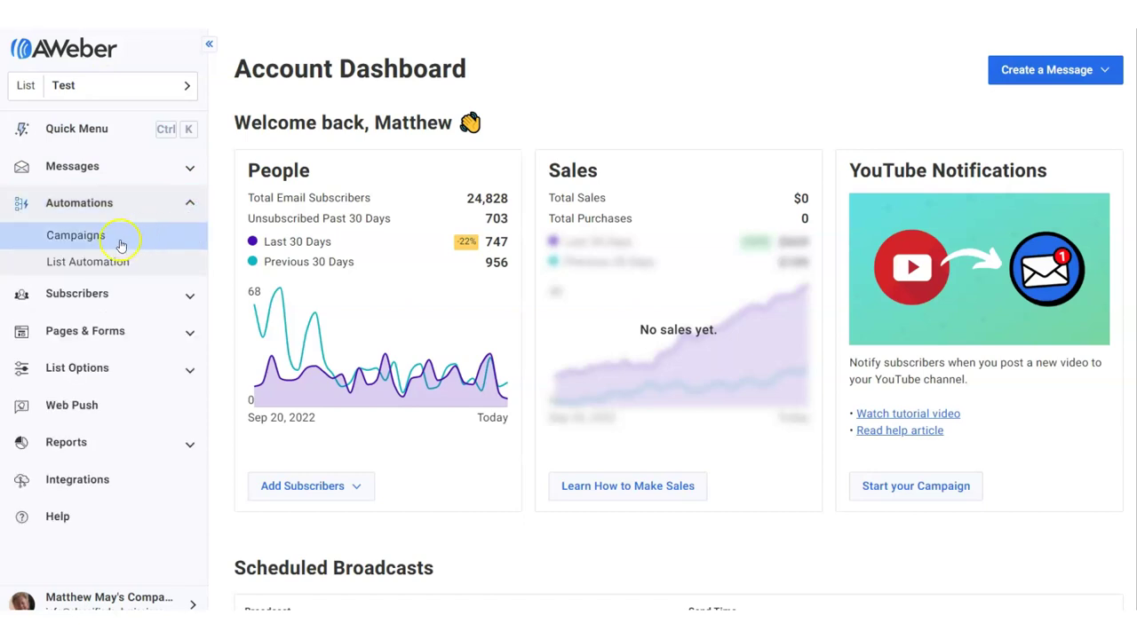
{"action": "left_click", "coordinate": [87, 238]}
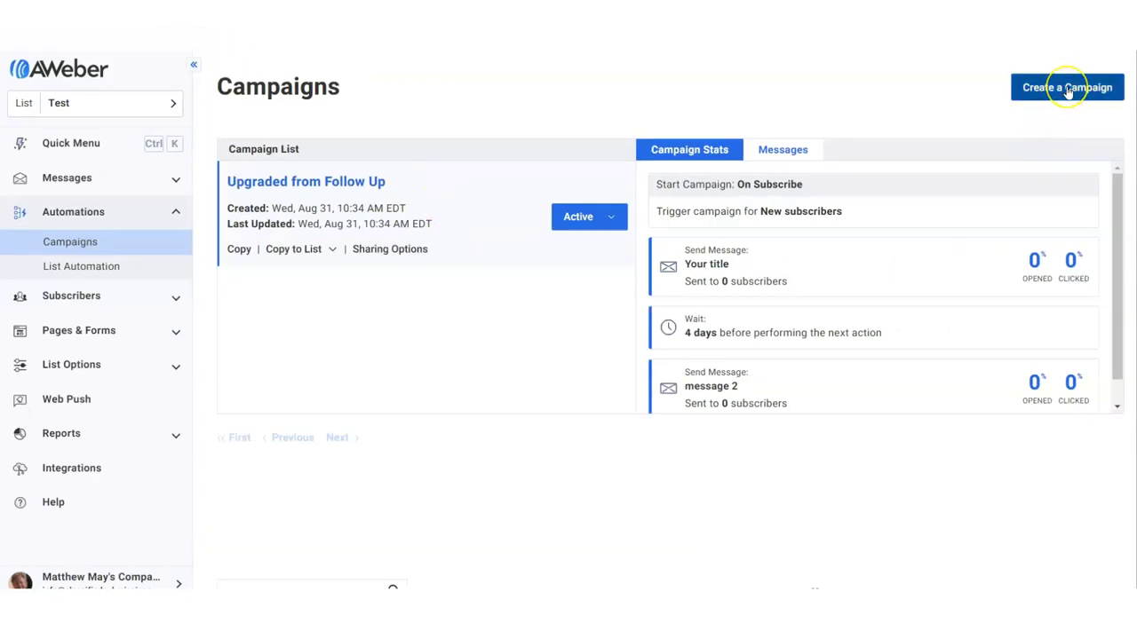
{"action": "left_click", "coordinate": [1068, 89]}
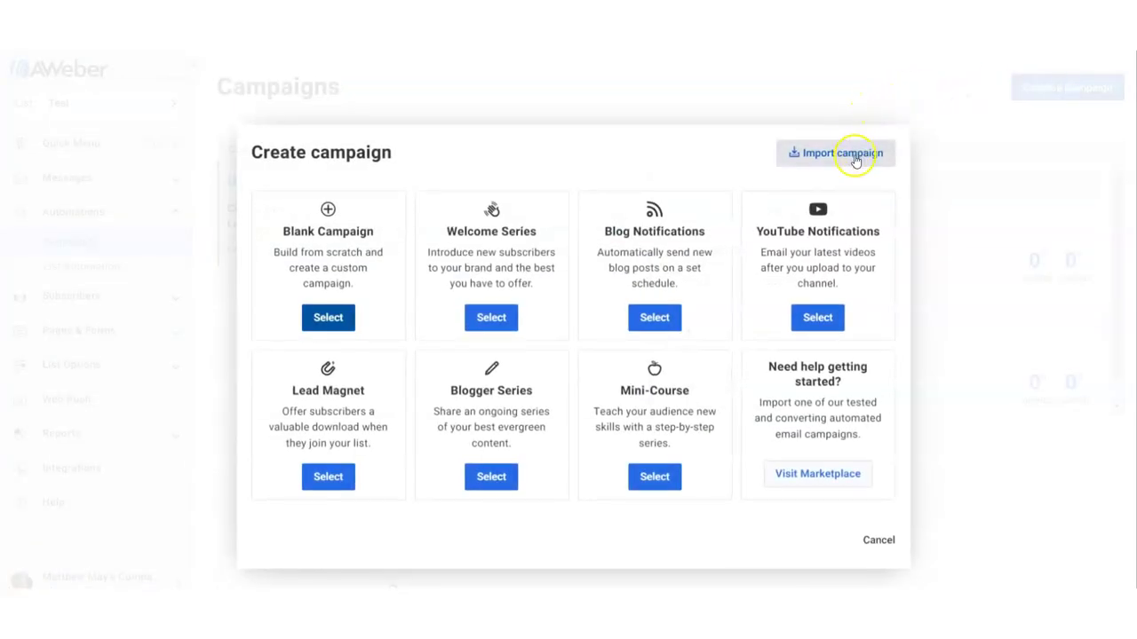
{"action": "left_click", "coordinate": [832, 197]}
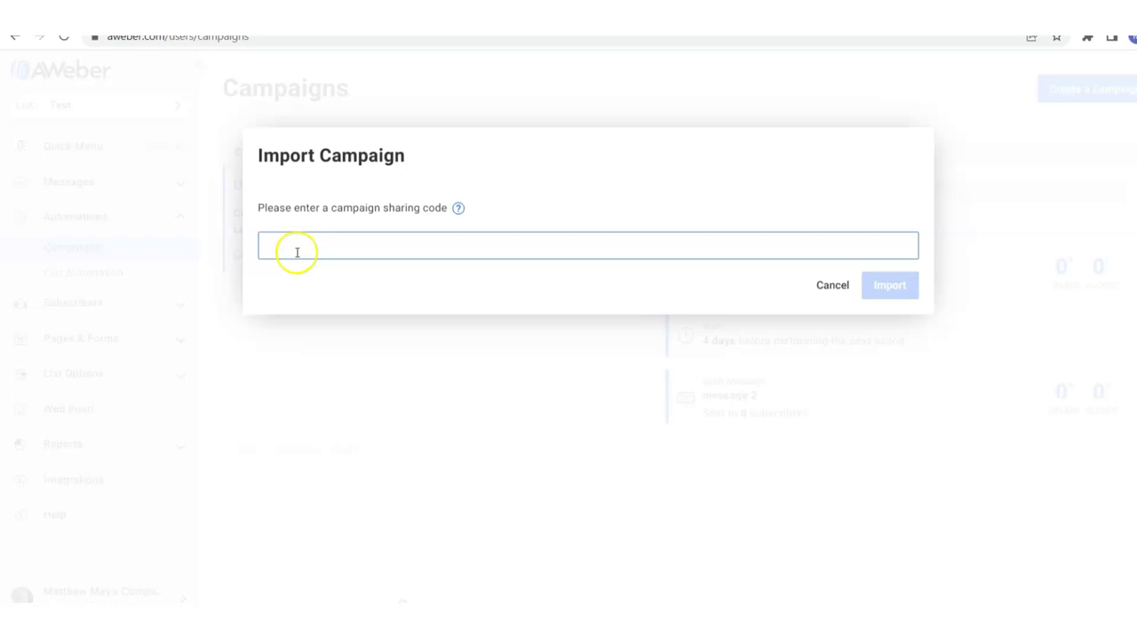
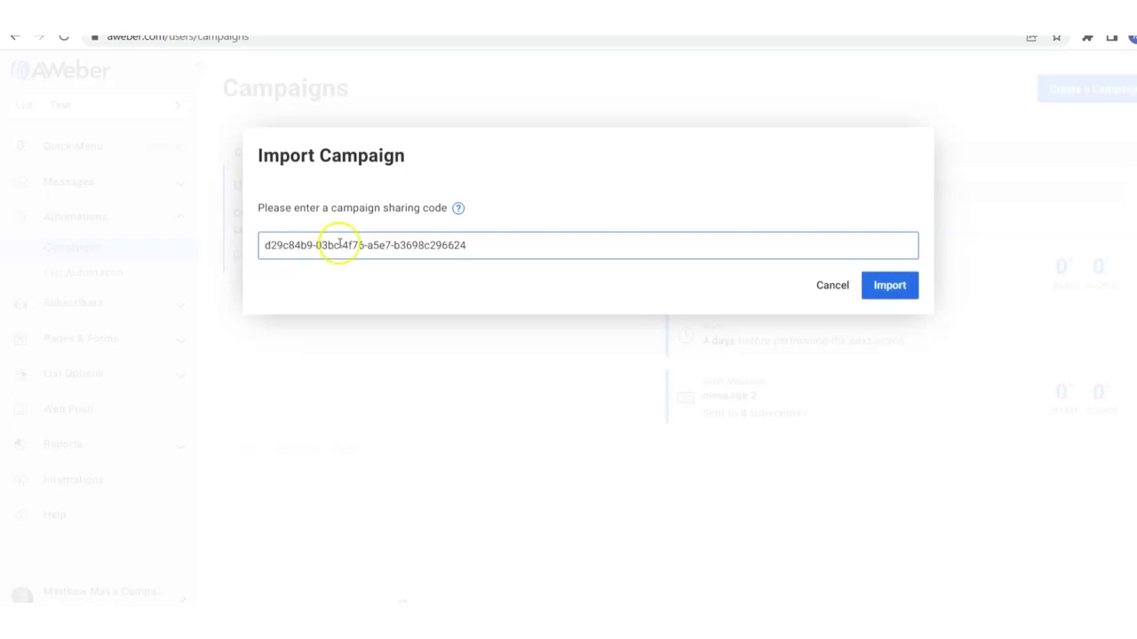
Import the pasted sharing code and name the campaign 'Classifiedsubmissions Affiliate Campaign'.
{"action": "left_click", "coordinate": [895, 288]}
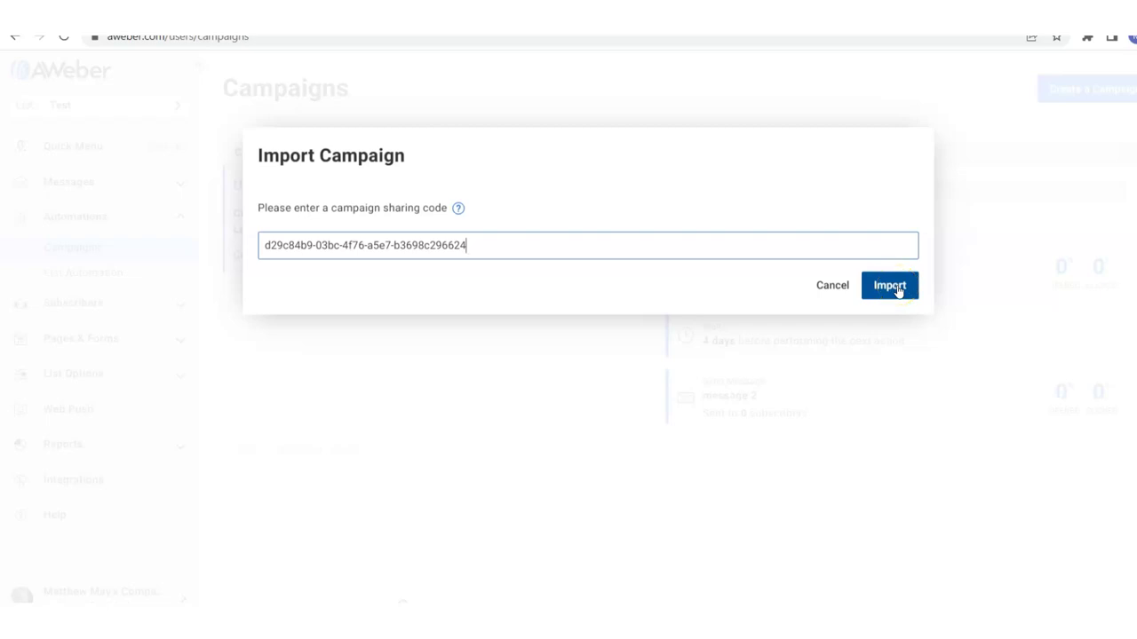
{"action": "left_click_drag", "start_coordinate": [400, 230], "coordinate": [223, 224]}
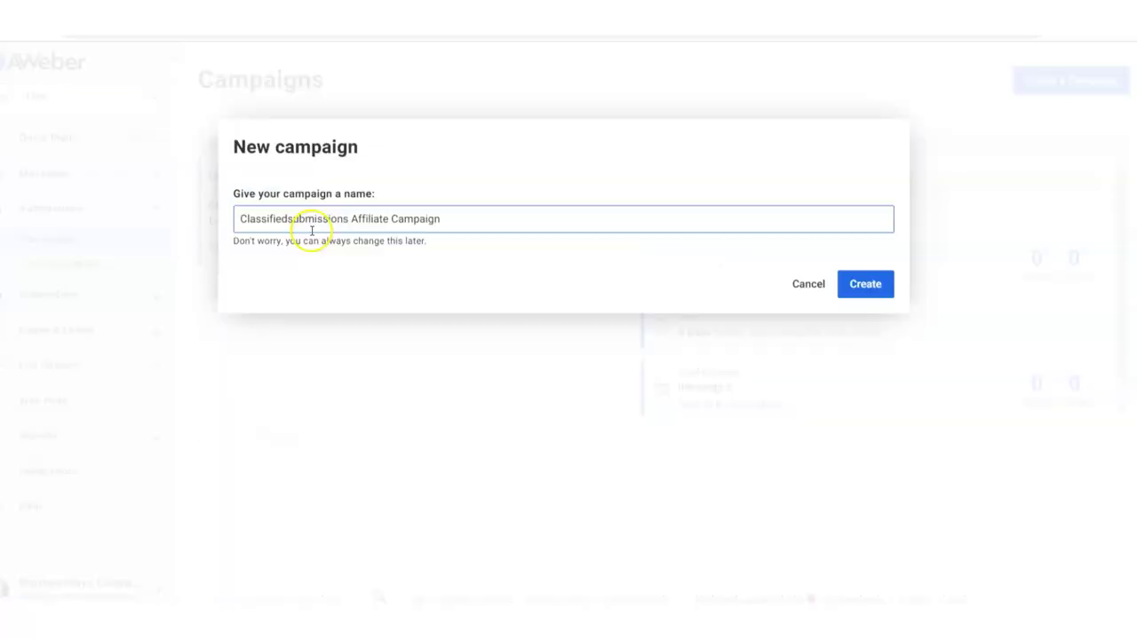
{"action": "left_click", "coordinate": [660, 243]}
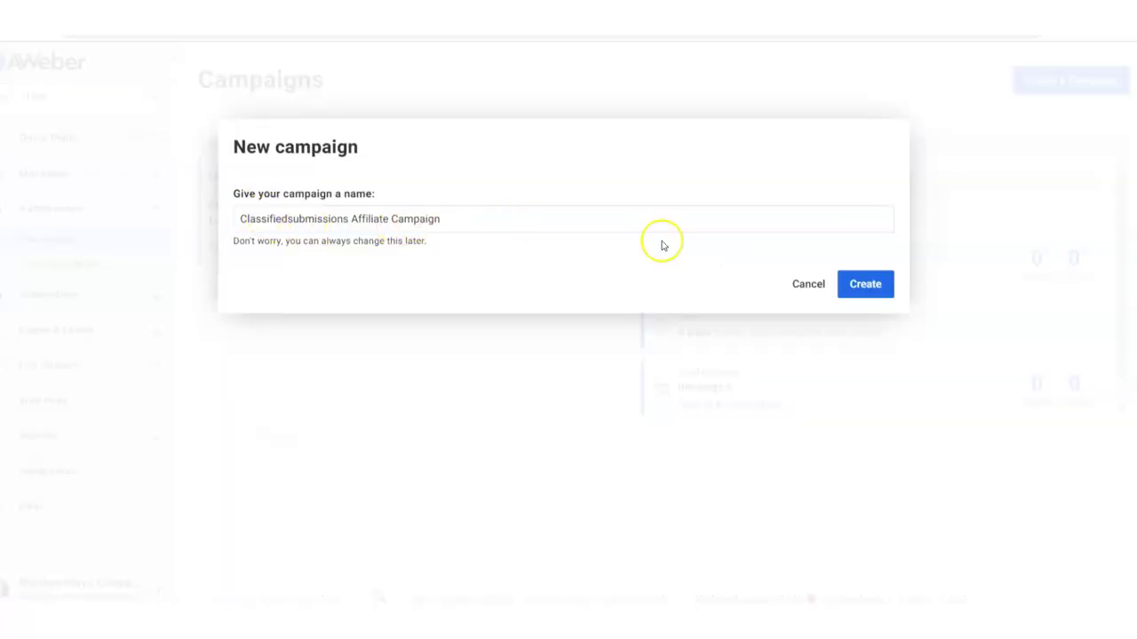
{"action": "left_click", "coordinate": [866, 289]}
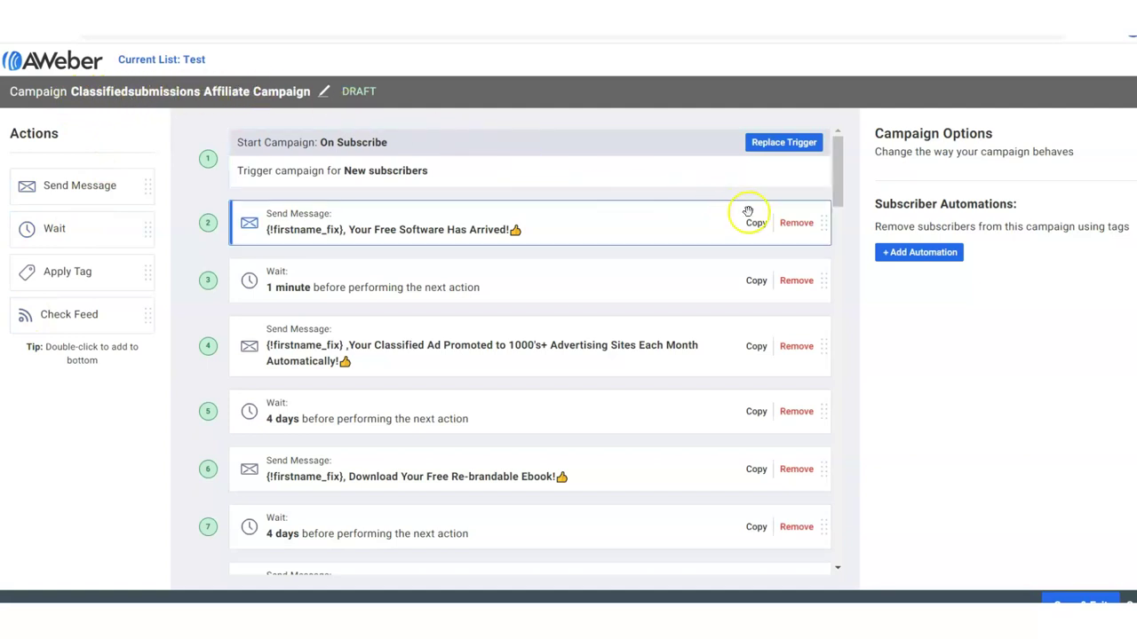
Edit step 2's email, 'Your Free Software Has Arrived!', in the message editor.
{"action": "left_click_drag", "start_coordinate": [840, 183], "coordinate": [879, 153]}
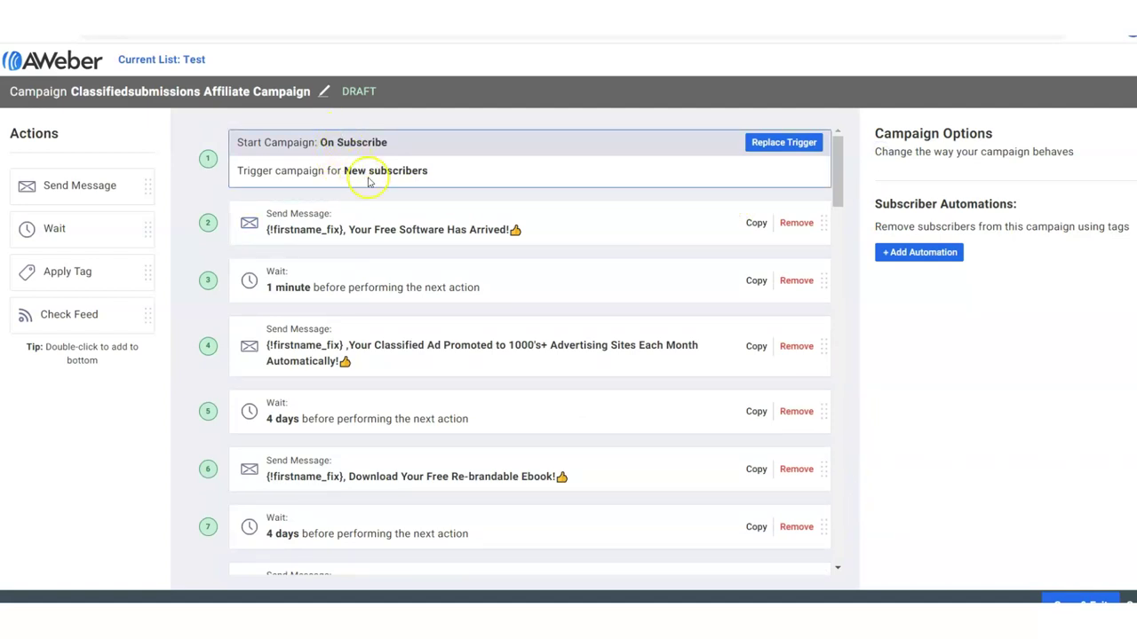
{"action": "left_click", "coordinate": [409, 236]}
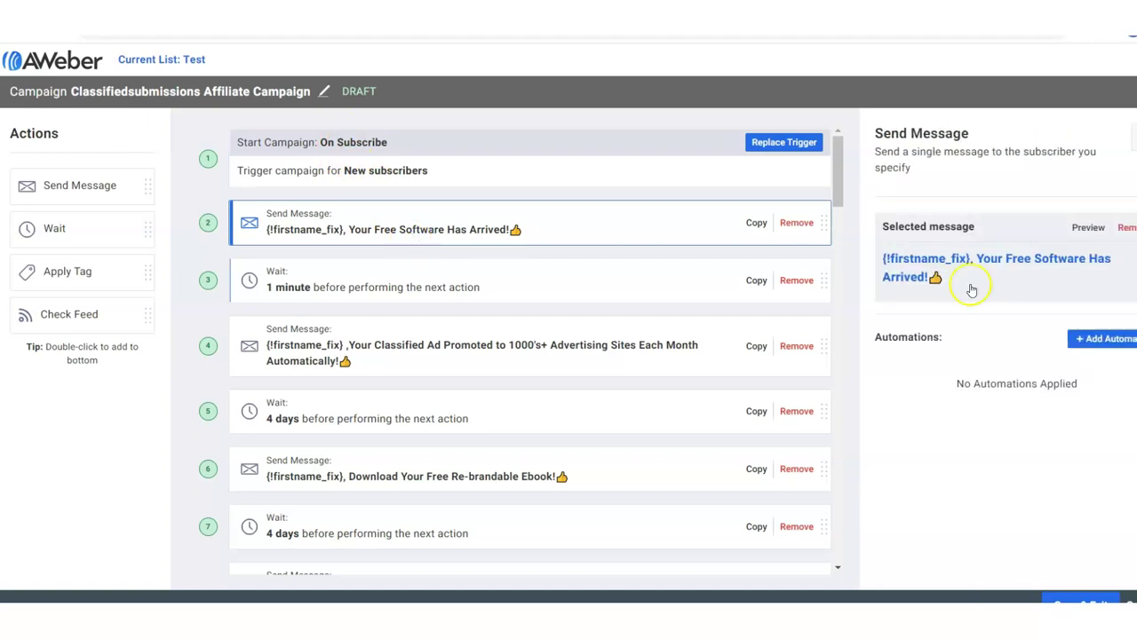
{"action": "left_click", "coordinate": [129, 151]}
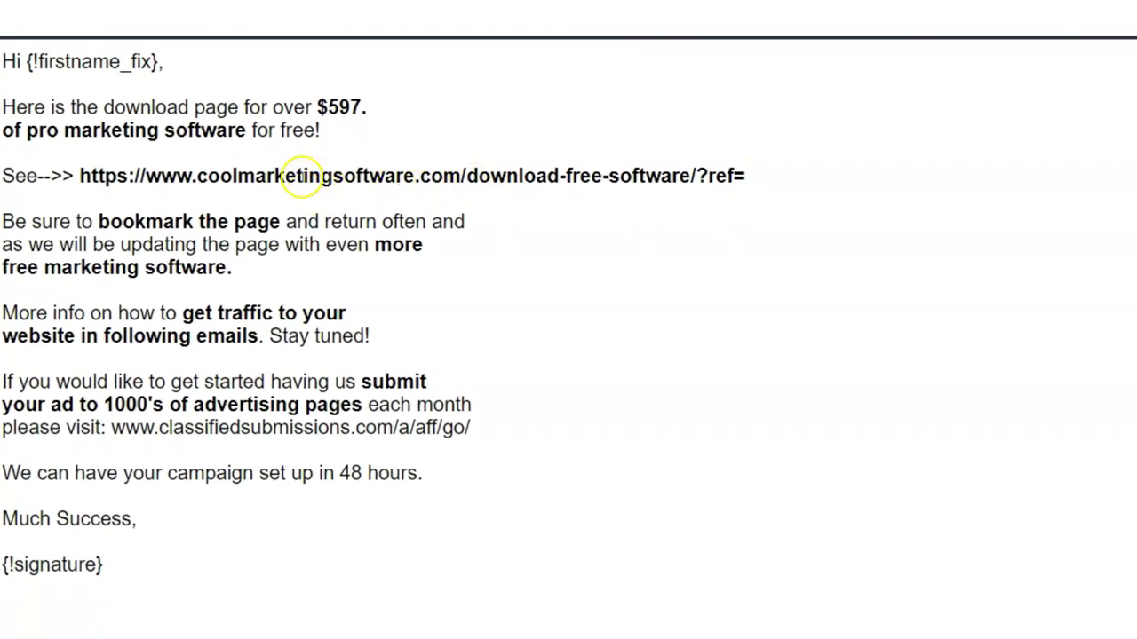
Append the affiliate username after ref= and /go/ in both links, then save the email.
{"action": "left_click", "coordinate": [756, 176]}
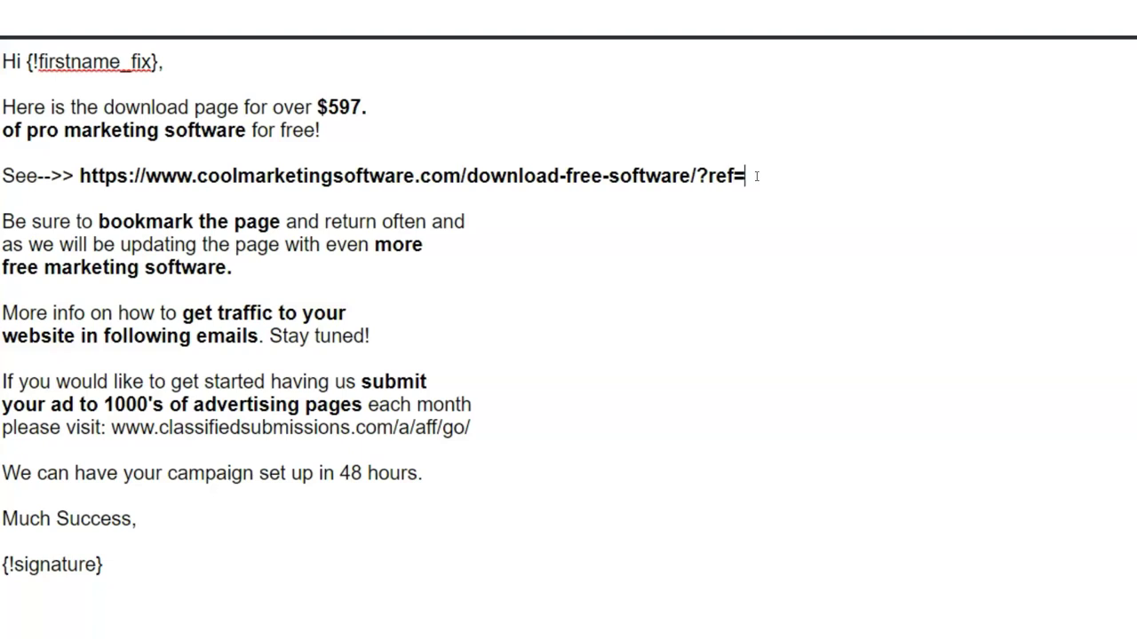
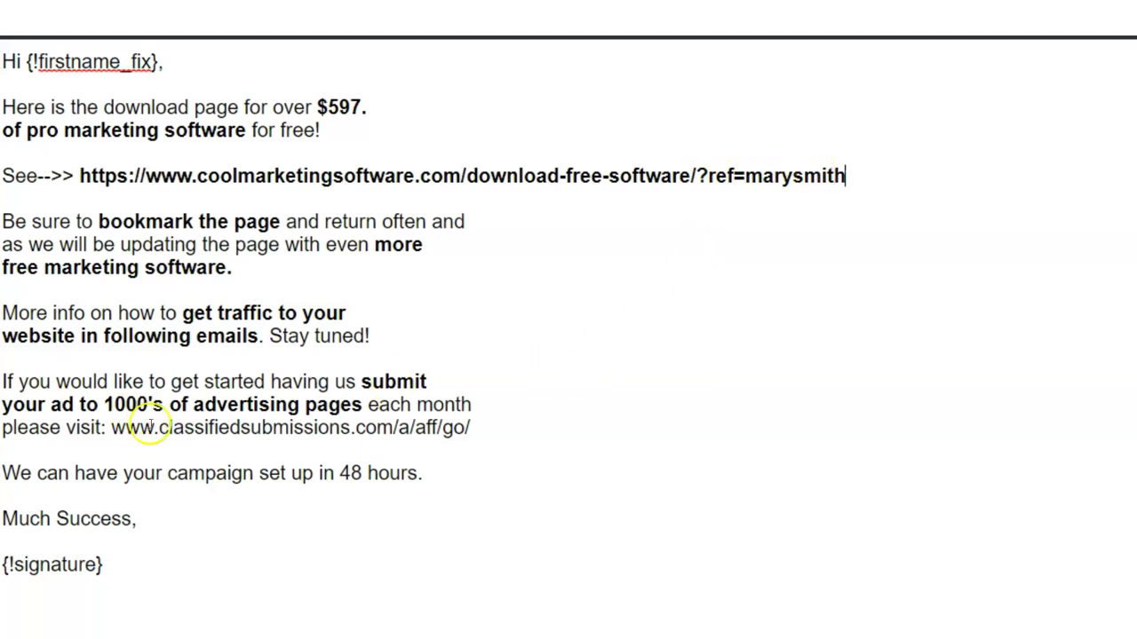
{"action": "left_click", "coordinate": [479, 425]}
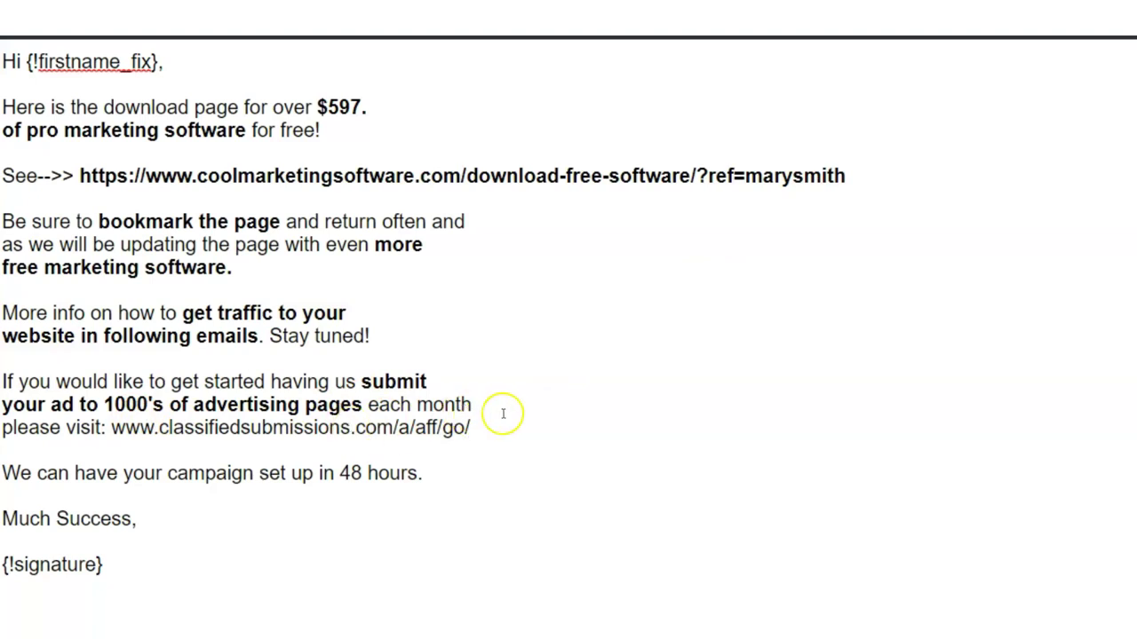
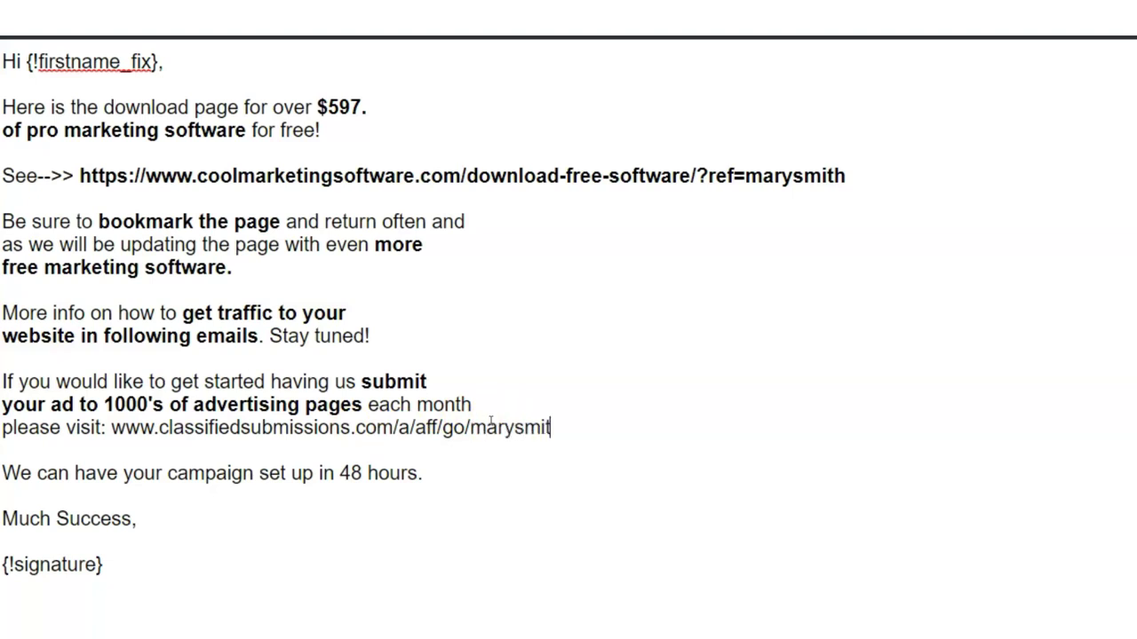
{"action": "left_click", "coordinate": [1076, 502]}
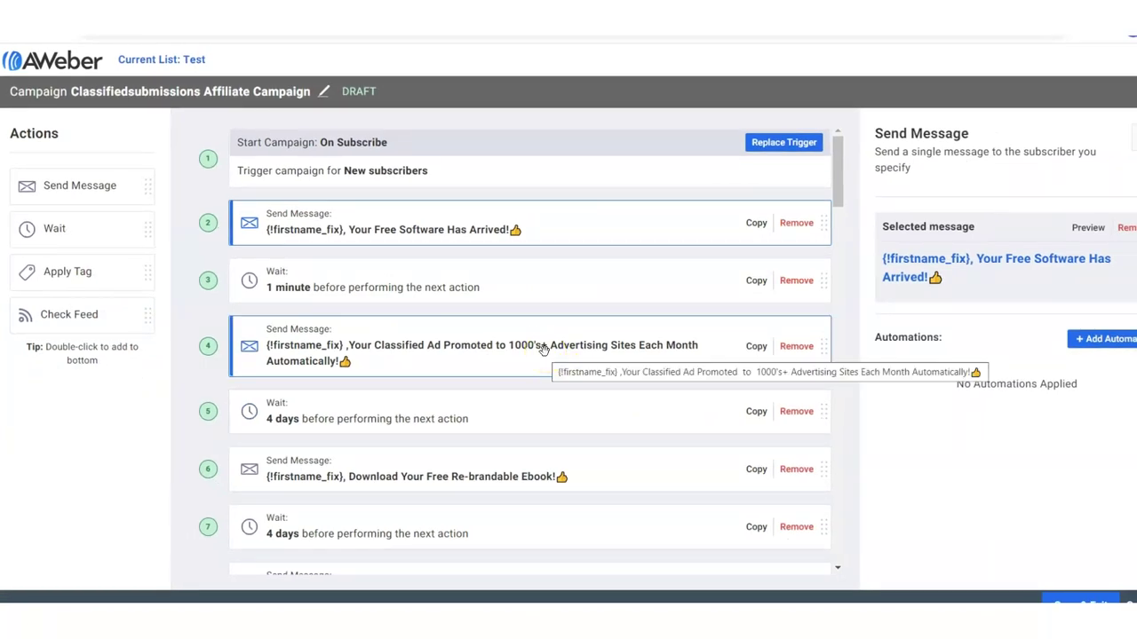
In step 4's promotion email, add the affiliate username after ?ref= in the free ebook link.
{"action": "left_click", "coordinate": [543, 349]}
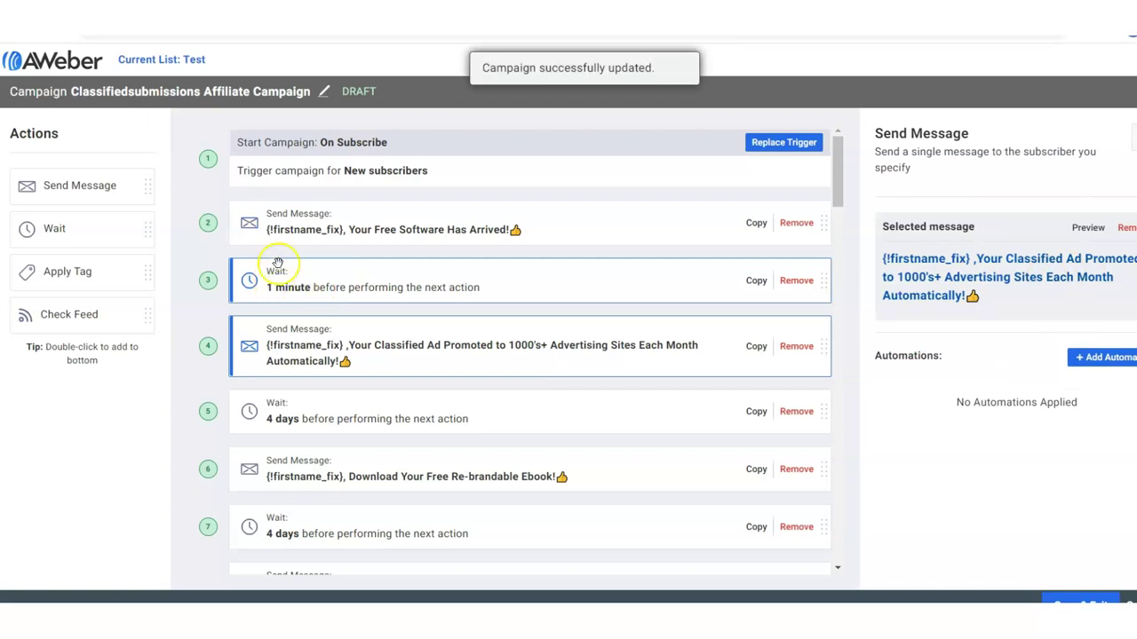
{"action": "left_click", "coordinate": [1015, 235]}
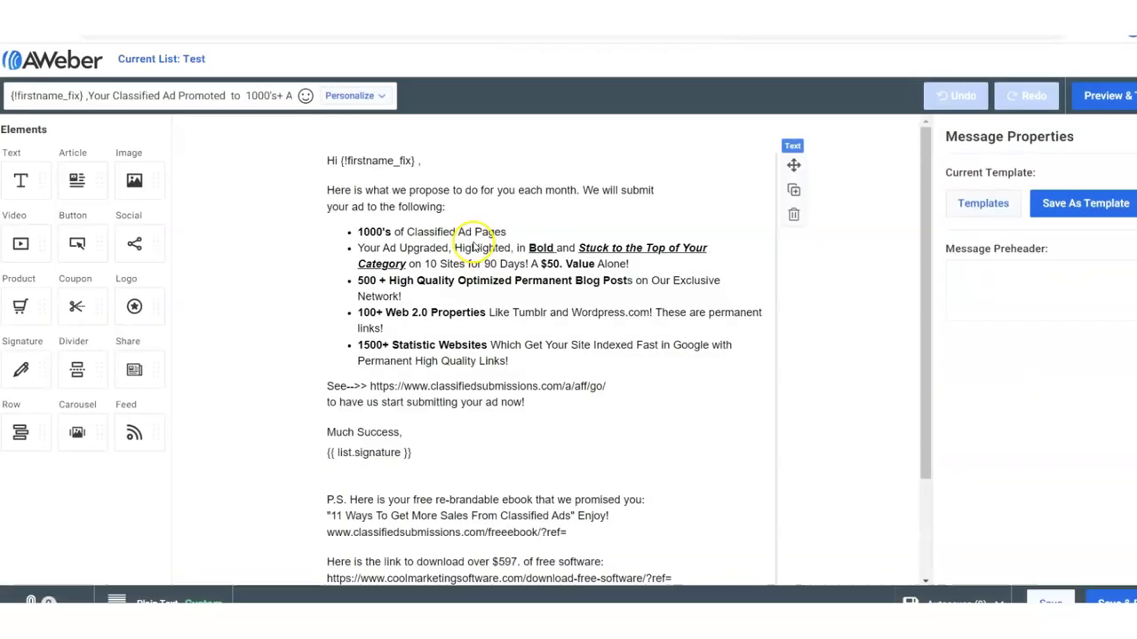
{"action": "left_click_drag", "start_coordinate": [926, 302], "coordinate": [944, 470]}
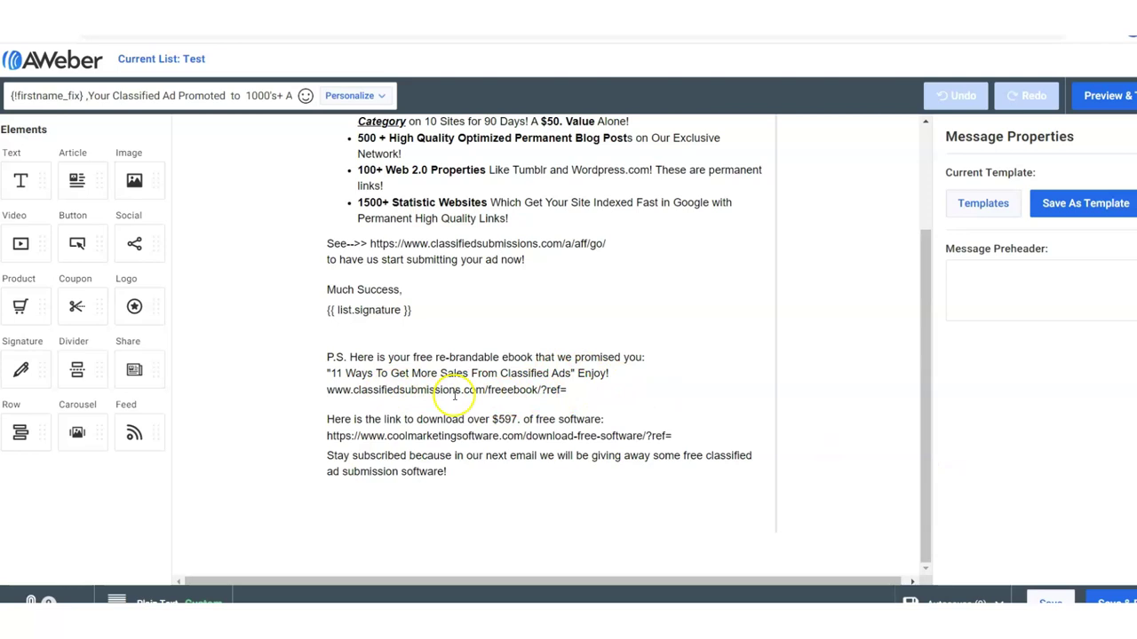
{"action": "left_click", "coordinate": [568, 390]}
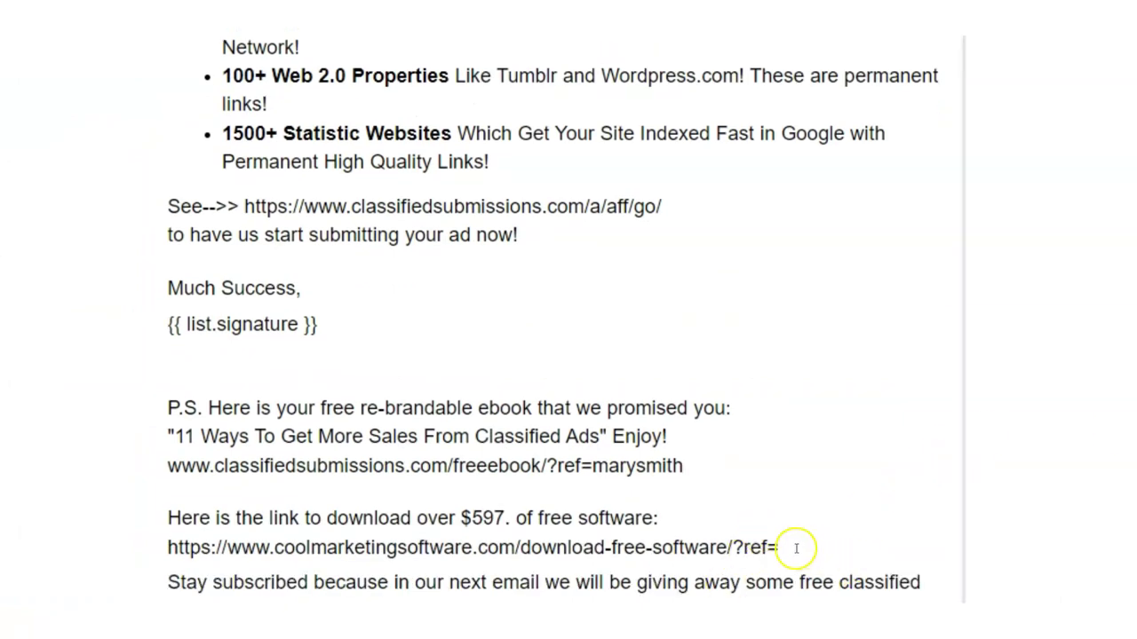
{"action": "scroll", "coordinate": [568, 320], "scroll_direction": "up", "scroll_amount": 3}
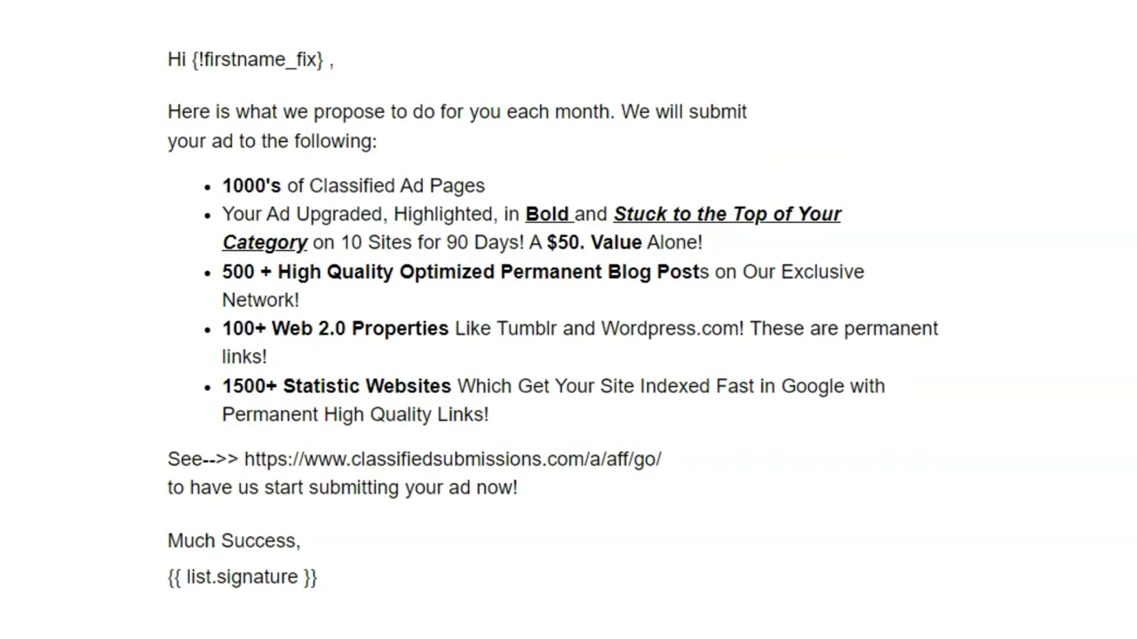
Select the email's main text block before leaving the editor for the dashboard.
{"action": "left_click", "coordinate": [989, 204]}
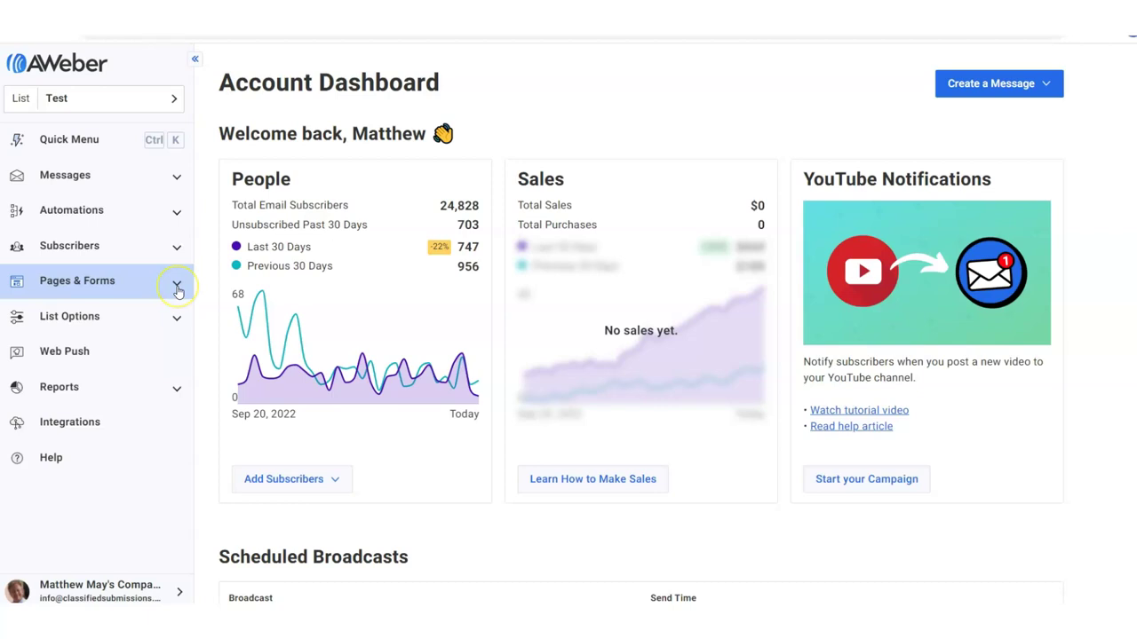
Go to Pages & Forms > Landing Pages, which shows no landing pages for Test yet.
{"action": "left_click", "coordinate": [177, 286]}
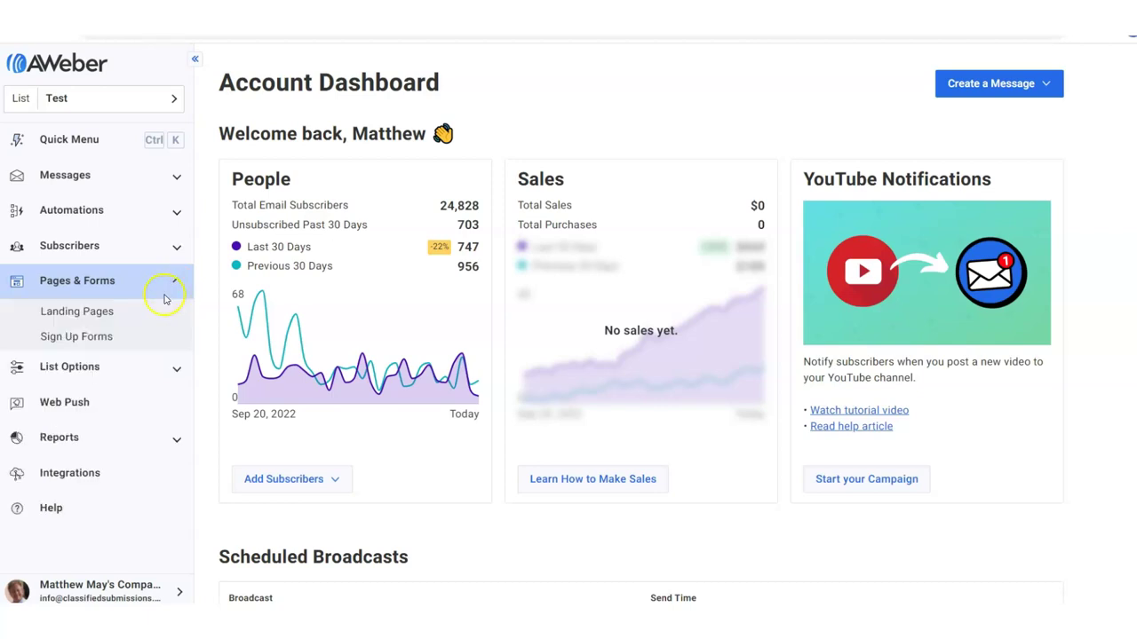
{"action": "left_click", "coordinate": [101, 318]}
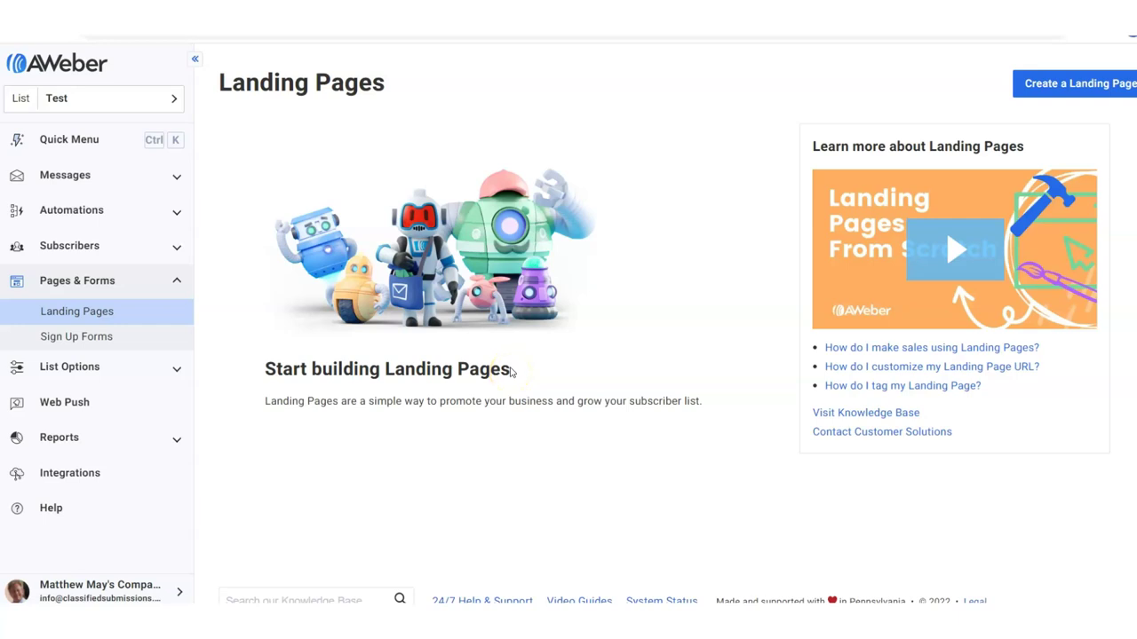
{"action": "left_click", "coordinate": [509, 367]}
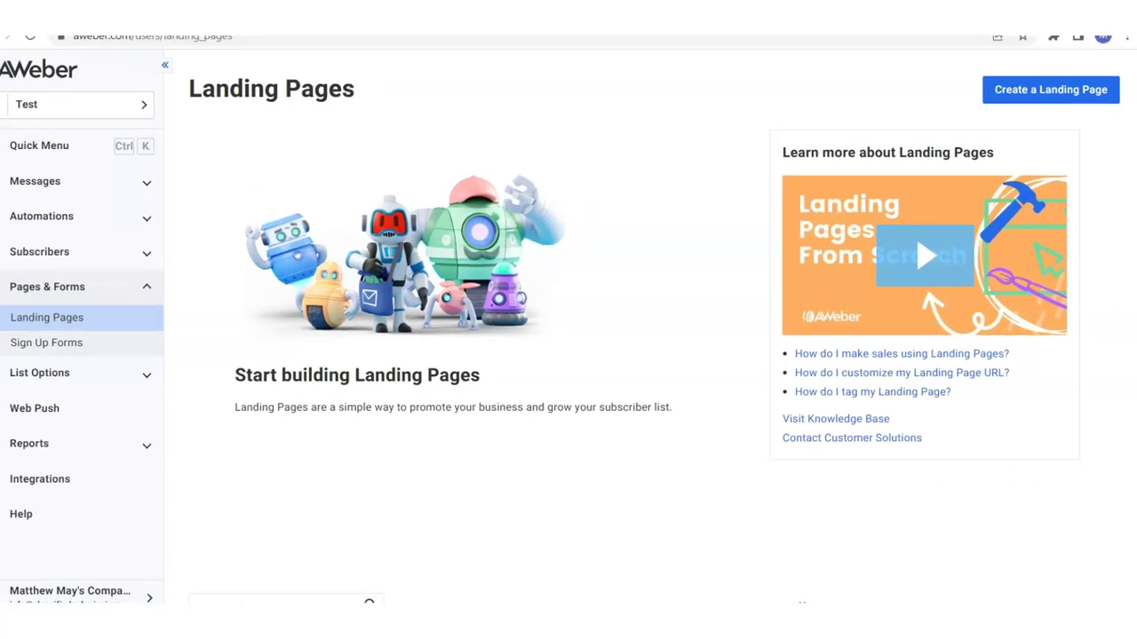
Create a landing page and scroll the template gallery down to the Advocate template.
{"action": "left_click", "coordinate": [1053, 96]}
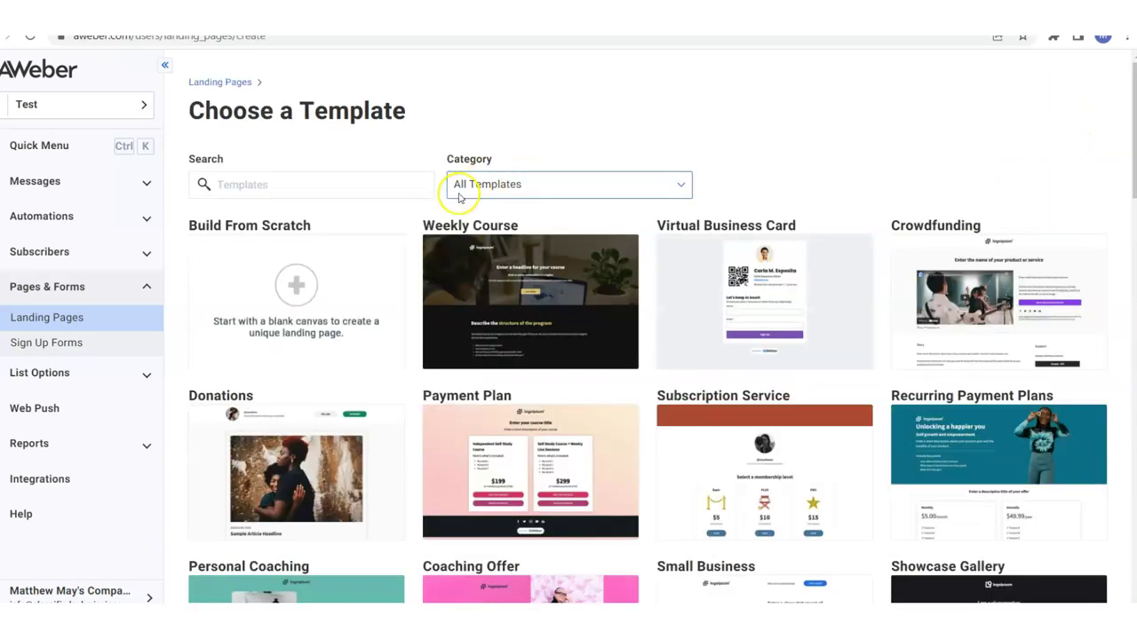
{"action": "left_click_drag", "start_coordinate": [1127, 138], "coordinate": [1133, 517]}
{"action": "mouse_move", "coordinate": [772, 409]}
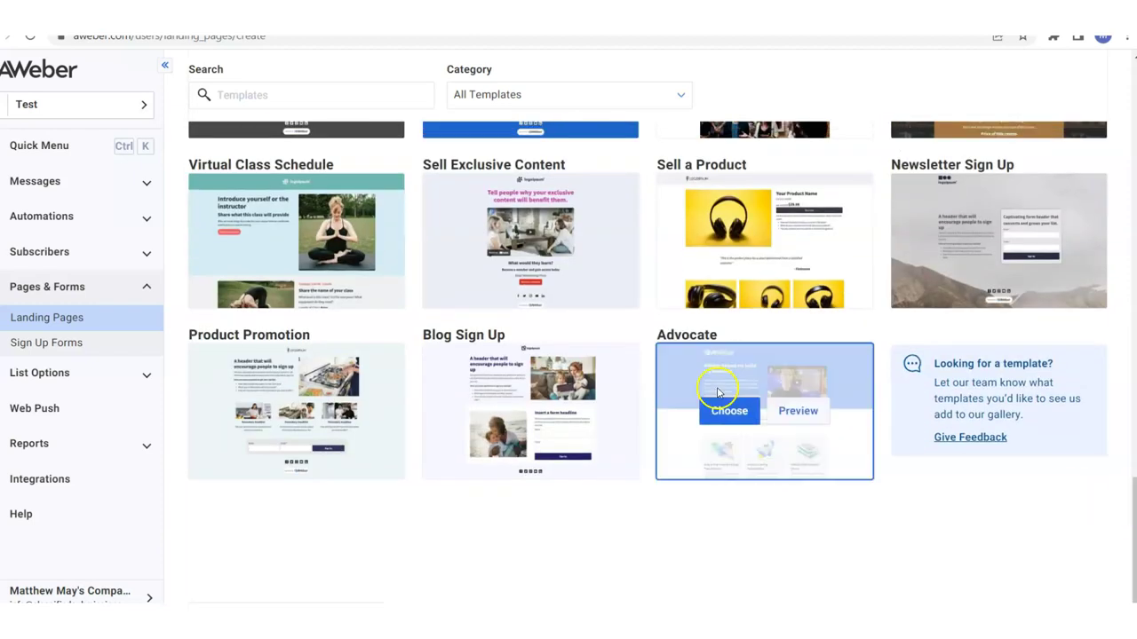
Use the Advocate template, then delete its AWeber logo and the first row of feature cards.
{"action": "left_click", "coordinate": [727, 413]}
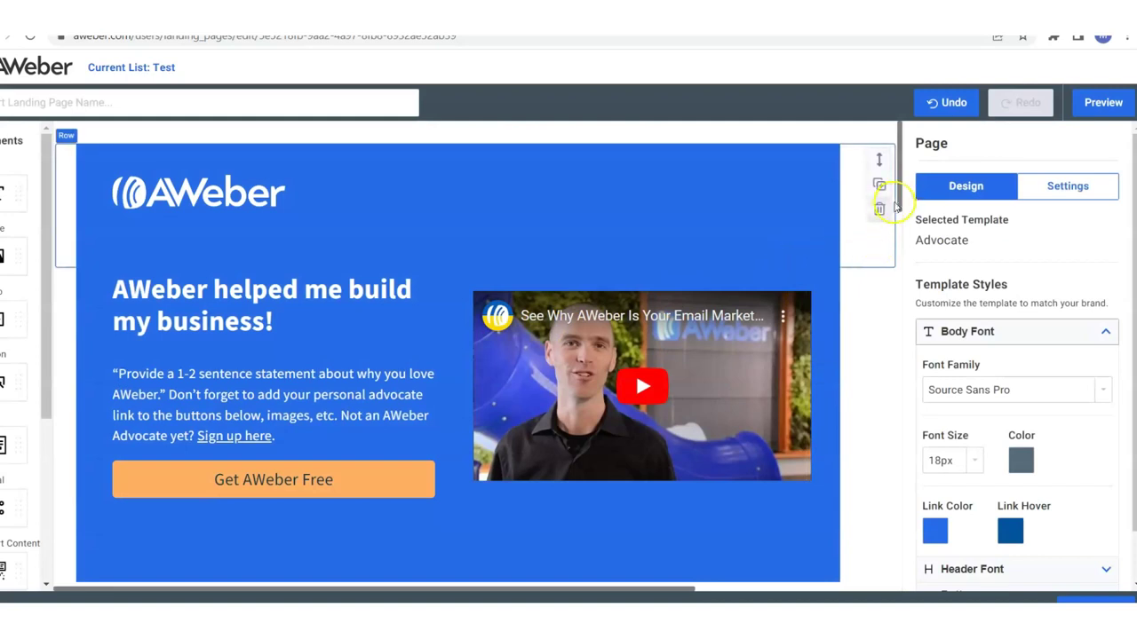
{"action": "left_click", "coordinate": [204, 191]}
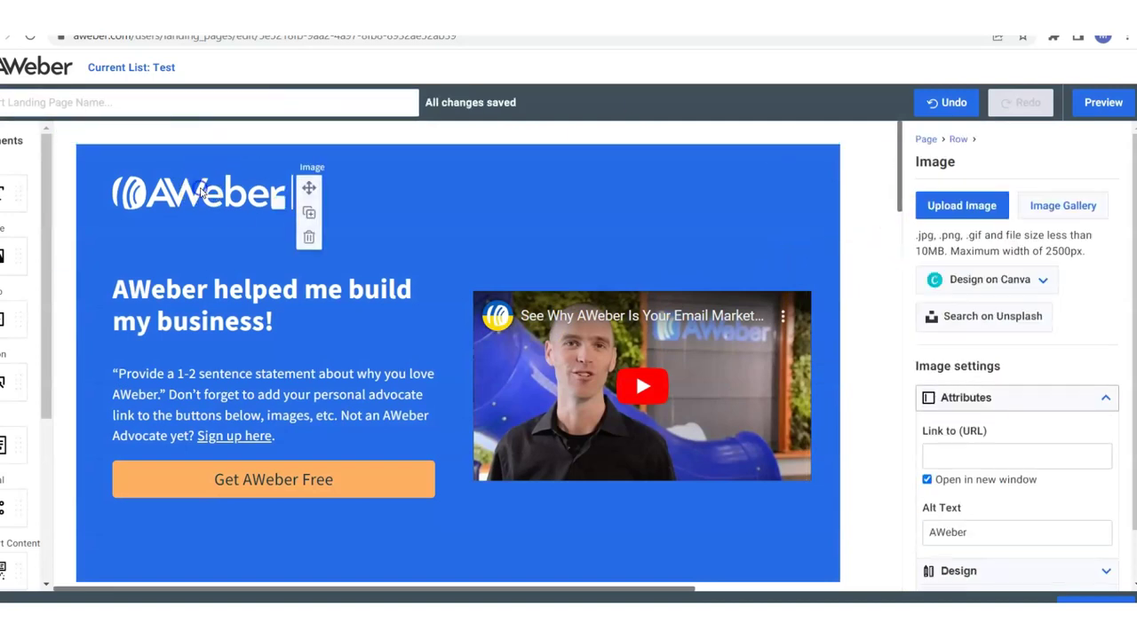
{"action": "left_click", "coordinate": [307, 240]}
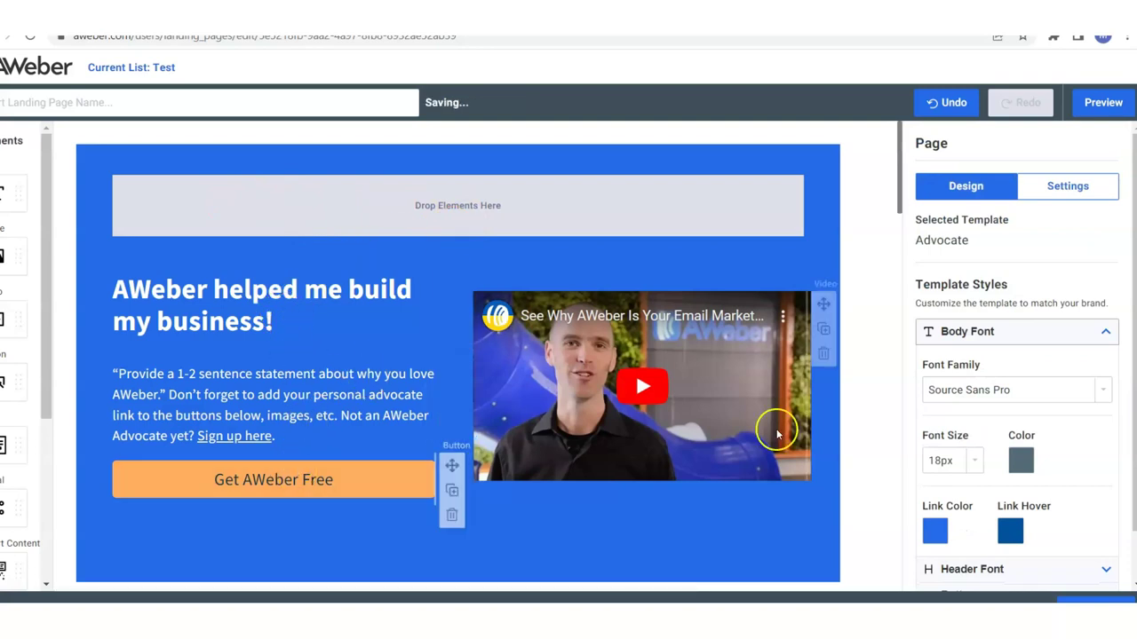
{"action": "left_click_drag", "start_coordinate": [899, 189], "coordinate": [899, 290]}
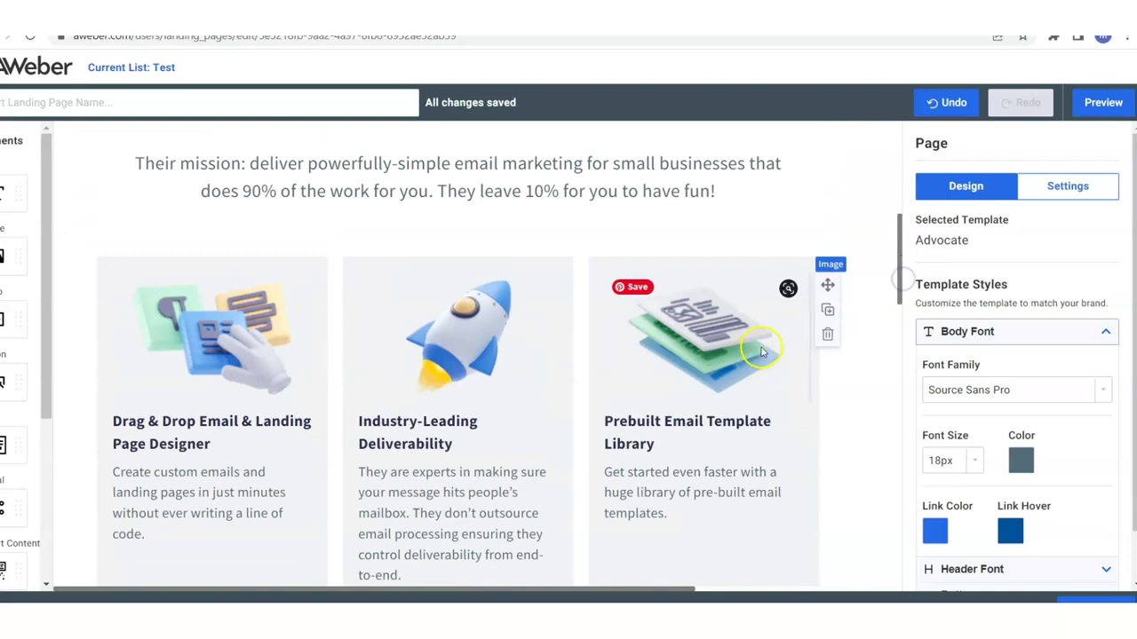
{"action": "left_click", "coordinate": [826, 336]}
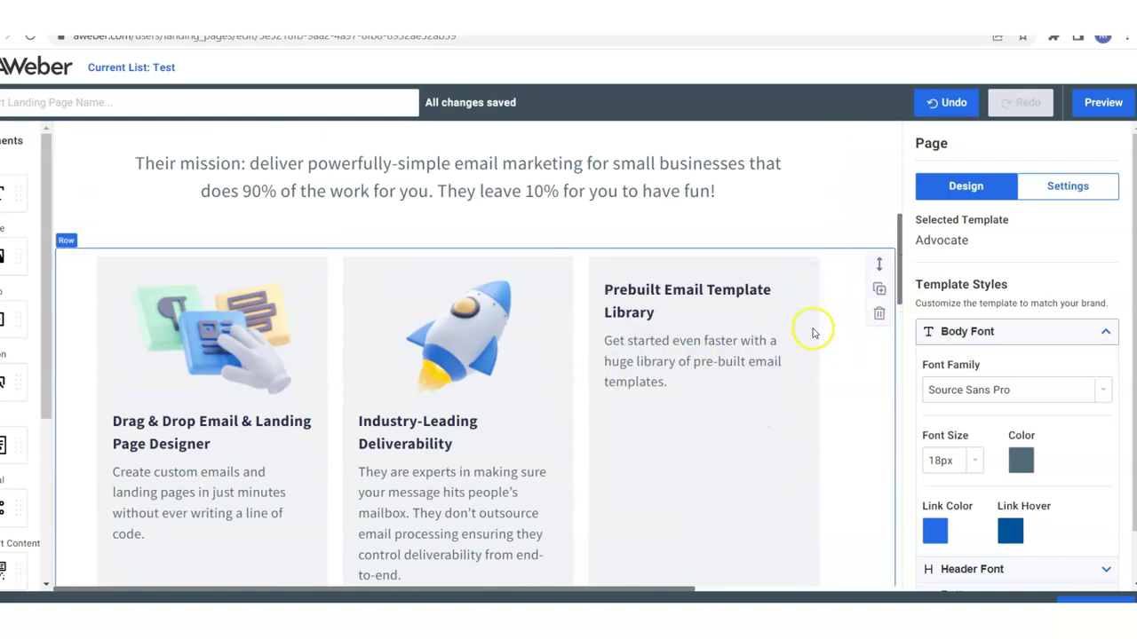
{"action": "left_click", "coordinate": [878, 317]}
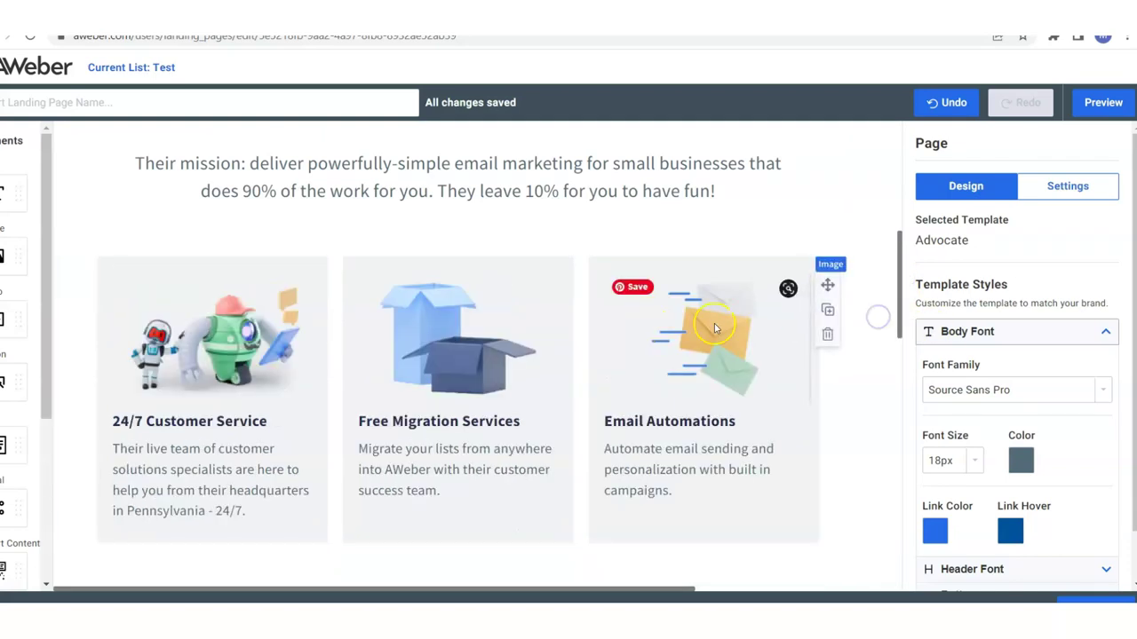
Delete the remaining feature card images and texts and the Get AWeber Free button below them.
{"action": "left_click", "coordinate": [825, 332]}
{"action": "left_click", "coordinate": [826, 340]}
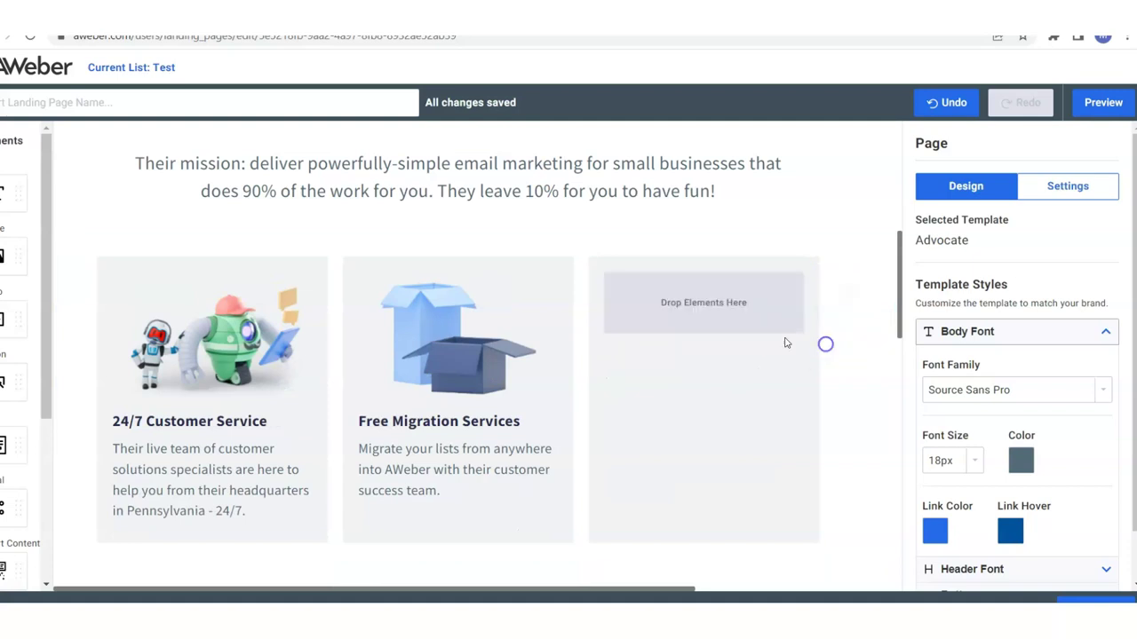
{"action": "left_click", "coordinate": [581, 334]}
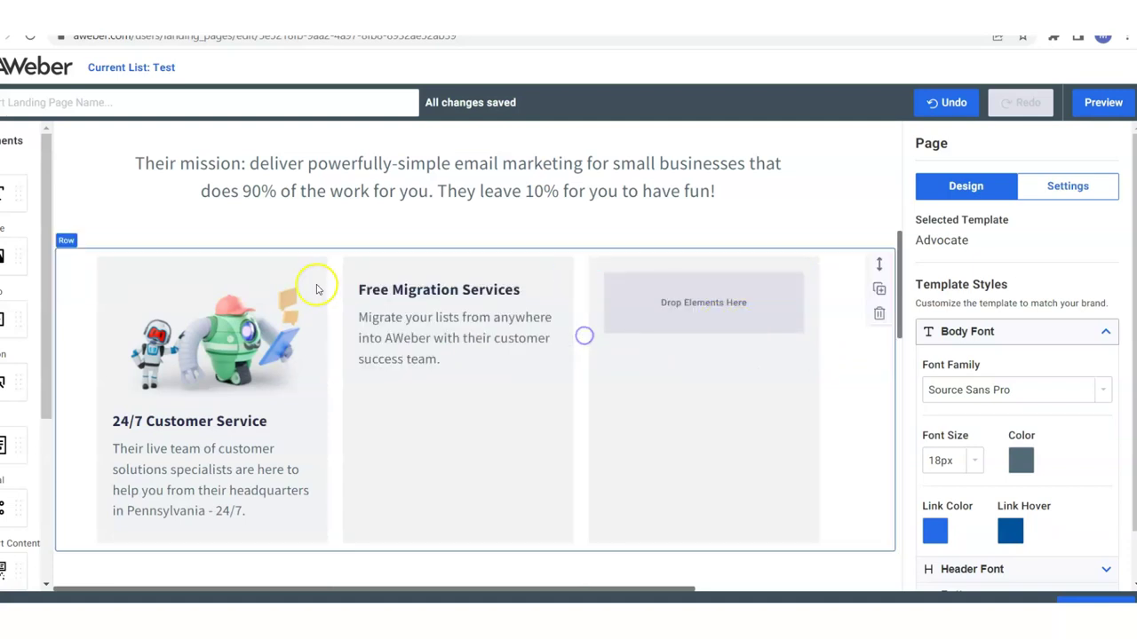
{"action": "left_click", "coordinate": [335, 338]}
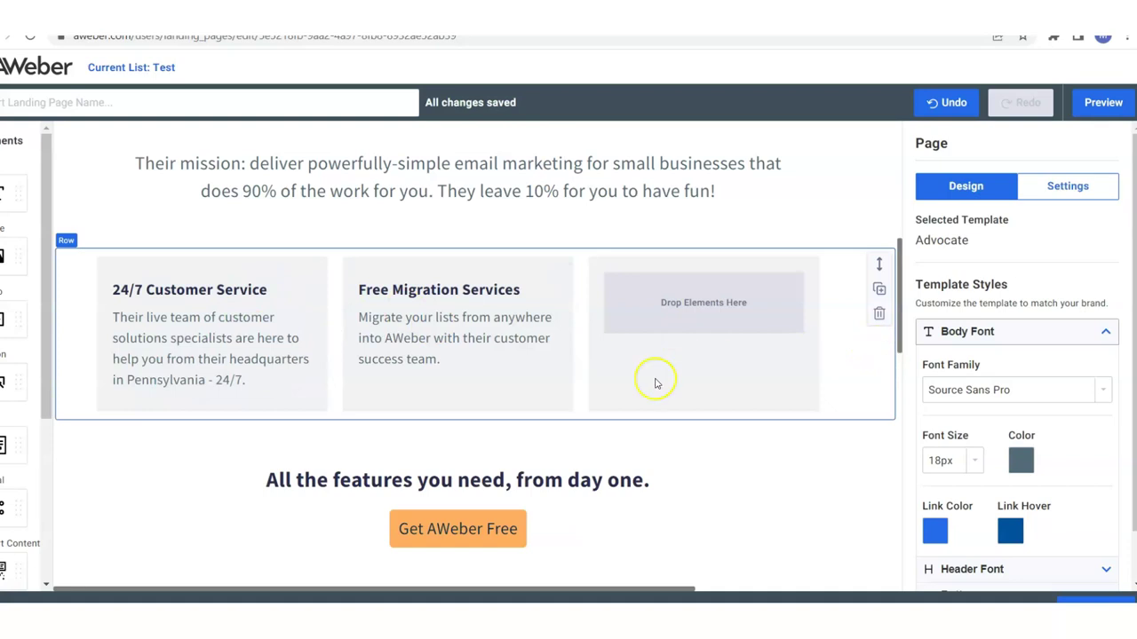
{"action": "left_click", "coordinate": [819, 565]}
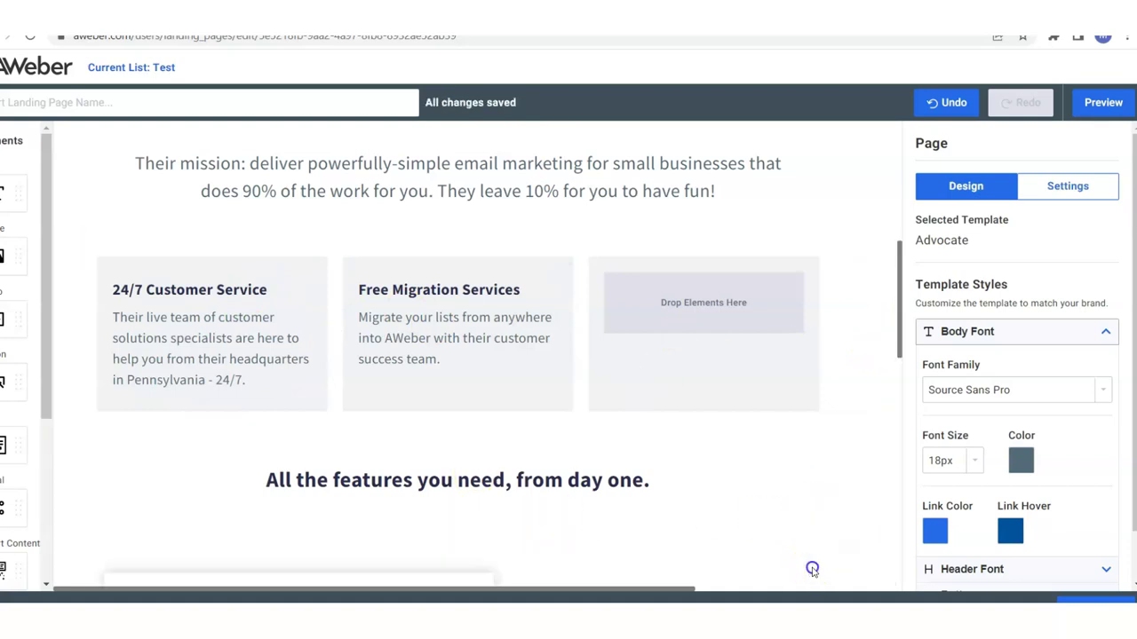
{"action": "left_click", "coordinate": [582, 341]}
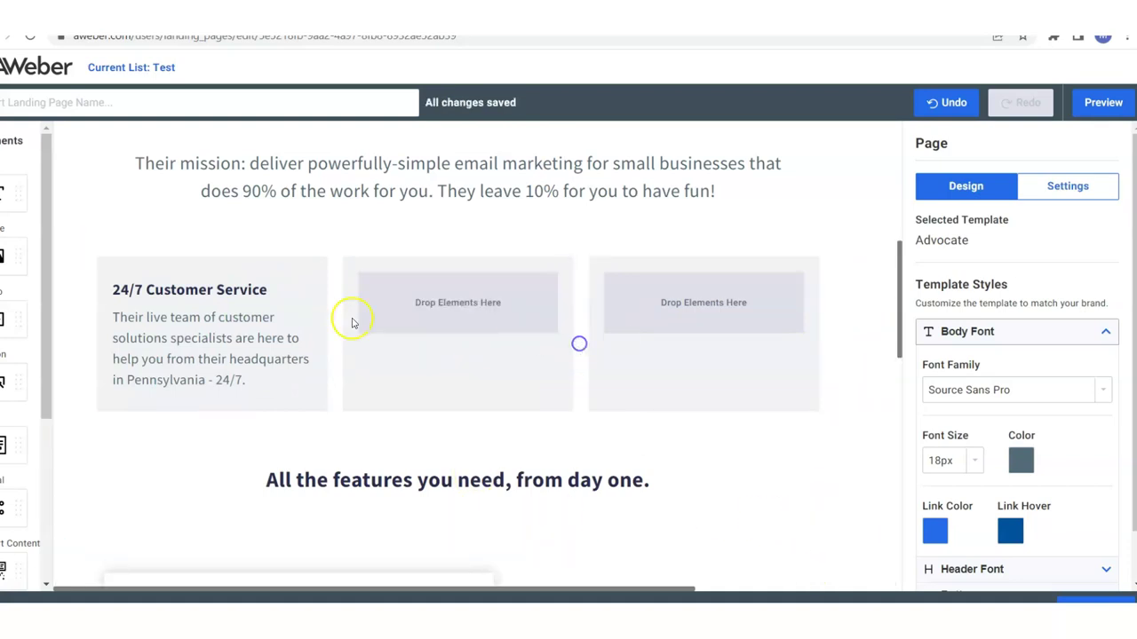
{"action": "left_click", "coordinate": [335, 342]}
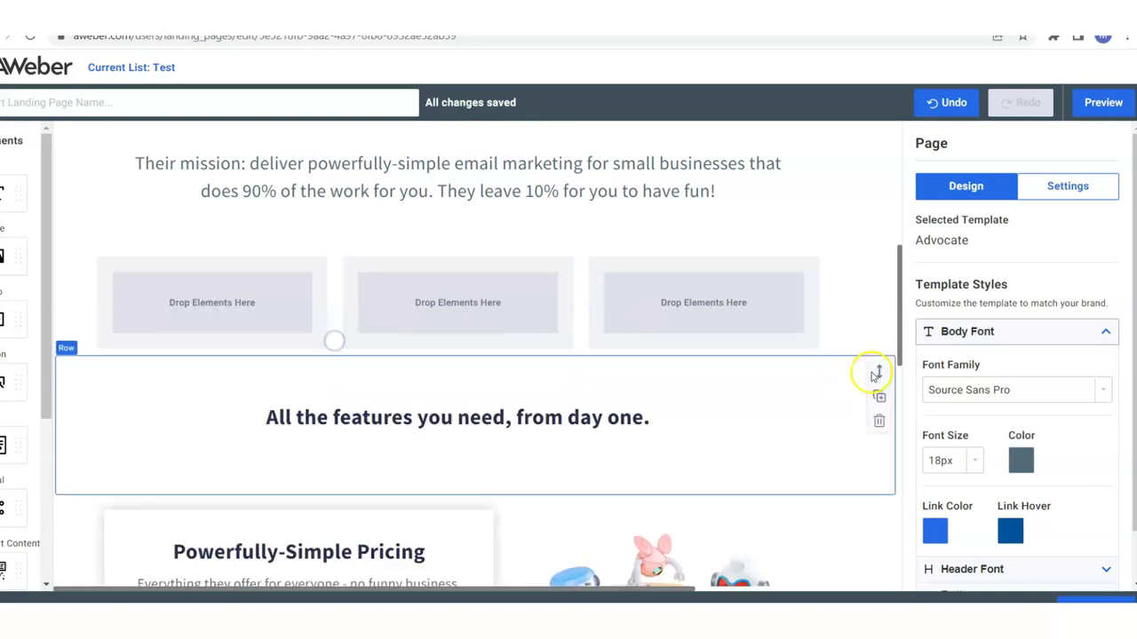
Delete the features heading, the robot illustration and the Powerfully-Simple Pricing text block.
{"action": "left_click", "coordinate": [818, 464]}
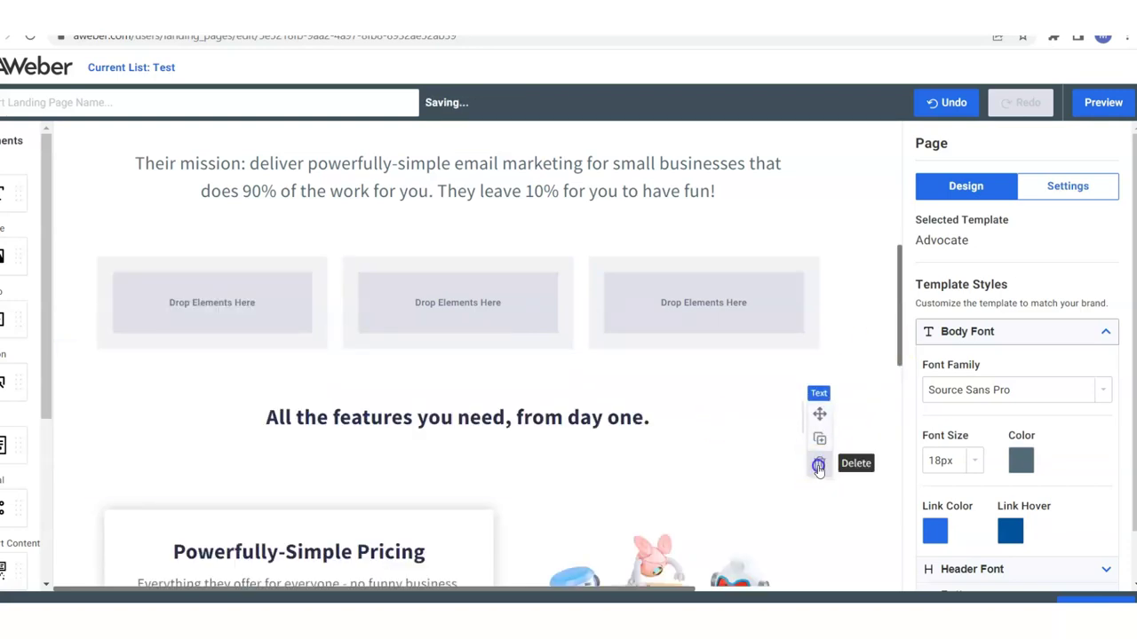
{"action": "left_click_drag", "start_coordinate": [893, 355], "coordinate": [900, 420]}
{"action": "left_click", "coordinate": [831, 297]}
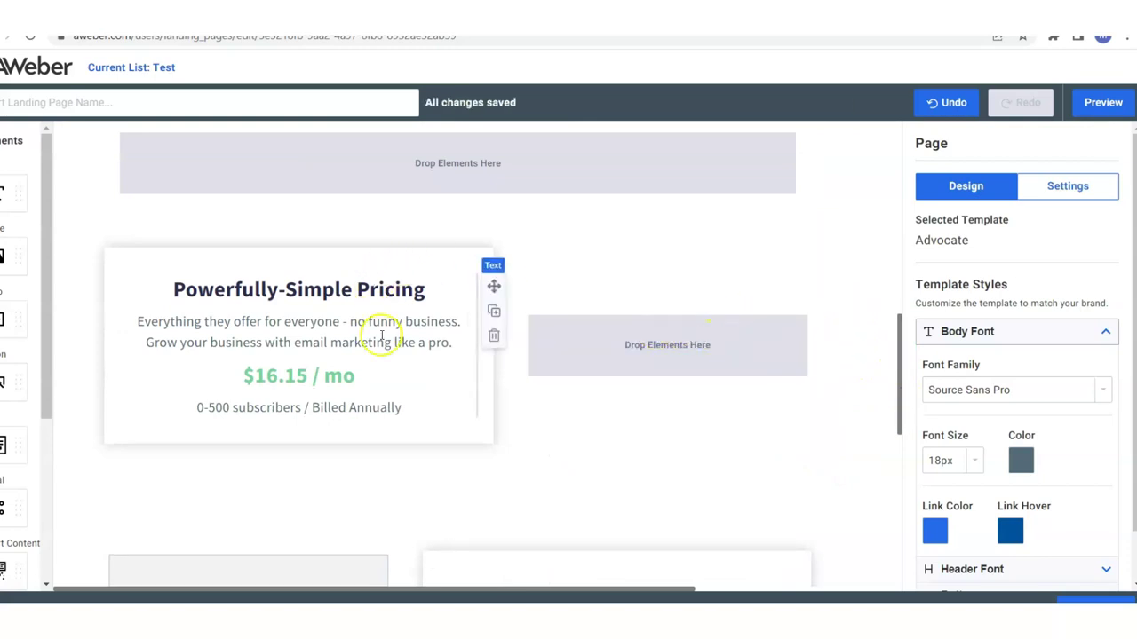
{"action": "left_click", "coordinate": [494, 337]}
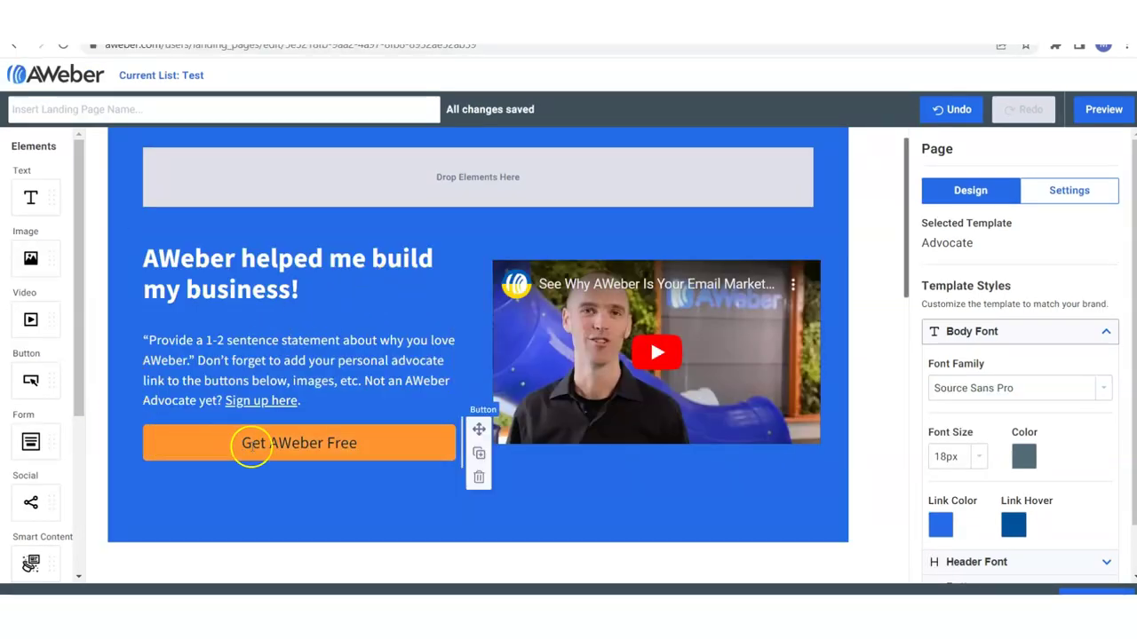
Delete the hero's Get AWeber Free button and place a Name/Email signup form below the video.
{"action": "left_click", "coordinate": [478, 479]}
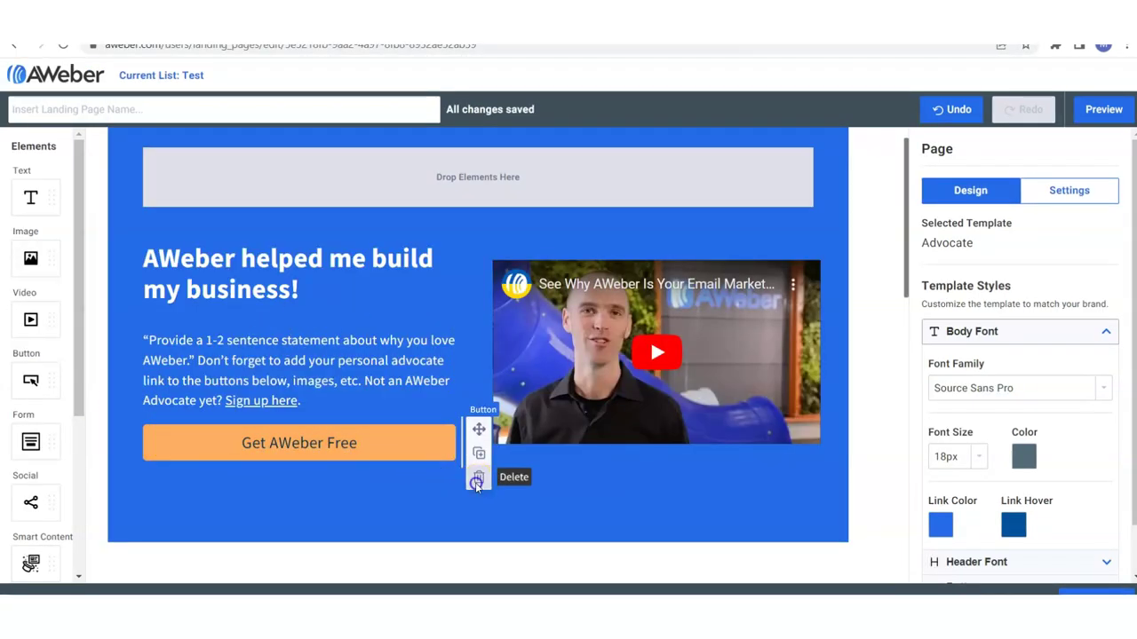
{"action": "left_click_drag", "start_coordinate": [31, 441], "coordinate": [287, 470]}
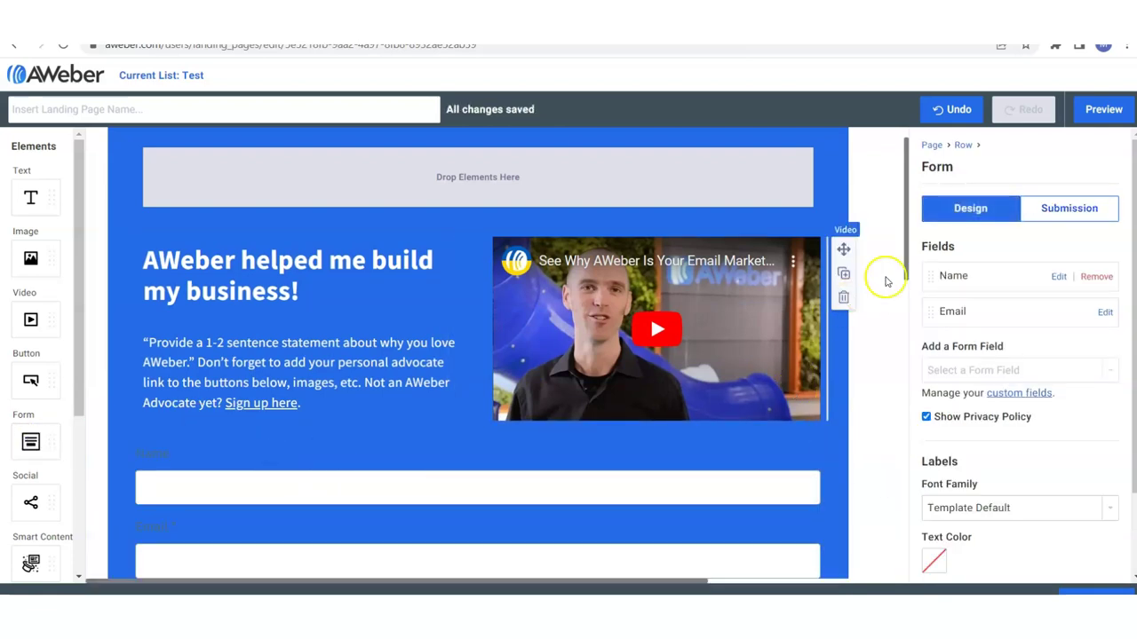
{"action": "left_click_drag", "start_coordinate": [906, 259], "coordinate": [907, 315]}
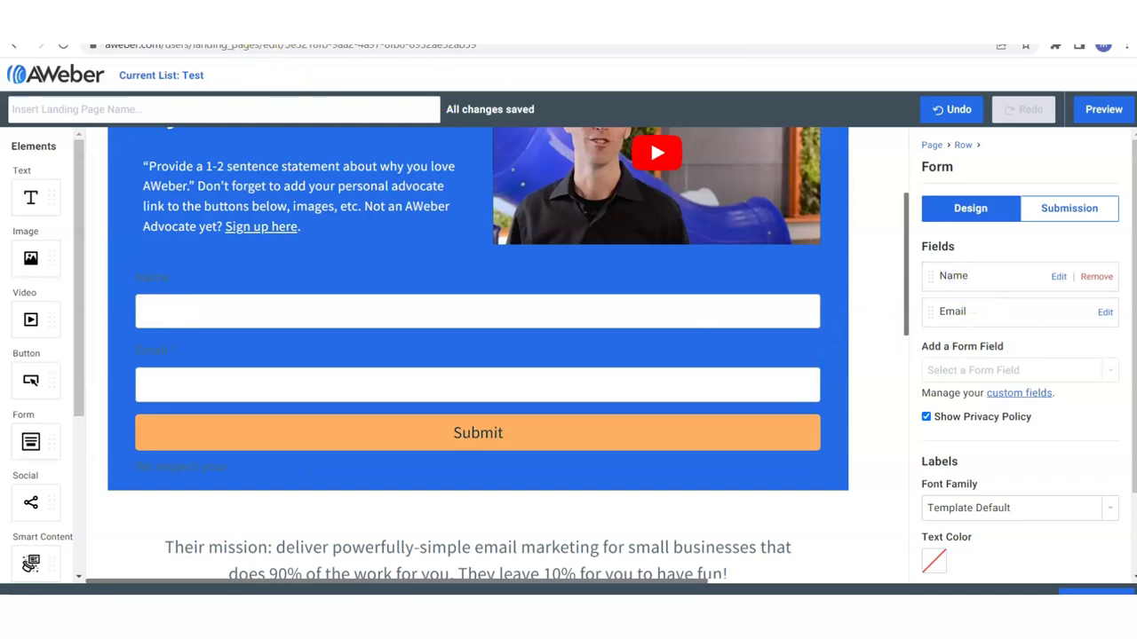
Set the form labels' text colour to white.
{"action": "scroll", "coordinate": [933, 462], "scroll_direction": "down", "scroll_amount": 2}
{"action": "left_click", "coordinate": [932, 463]}
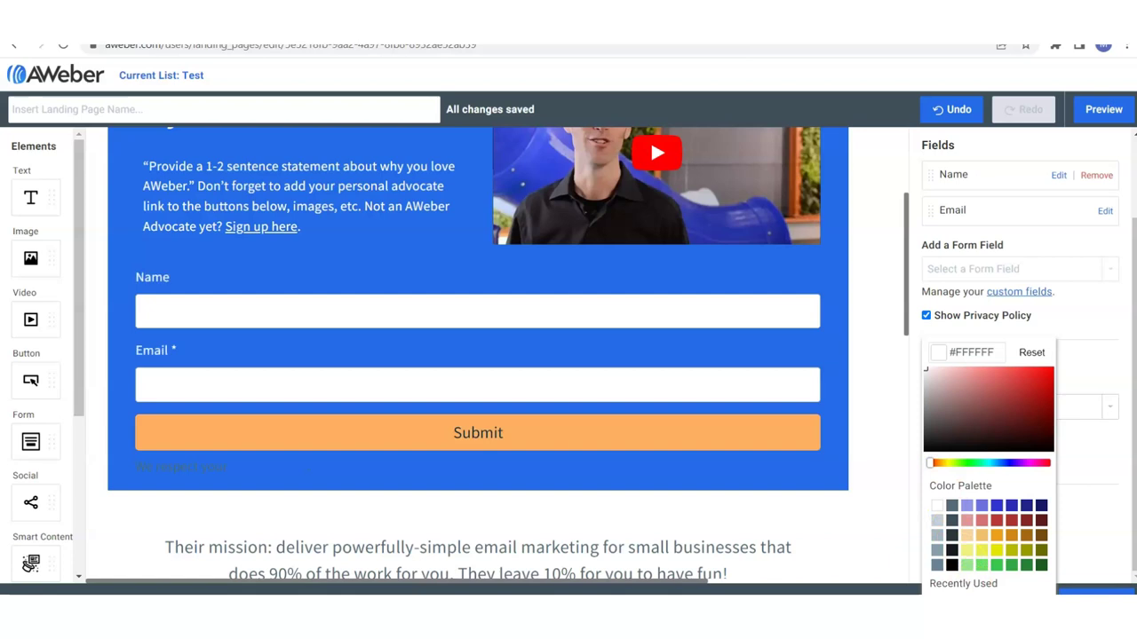
{"action": "scroll", "coordinate": [228, 355], "scroll_direction": "down", "scroll_amount": 2}
Make the Submit button green, with a green #38C54D hover colour.
{"action": "left_click", "coordinate": [228, 284]}
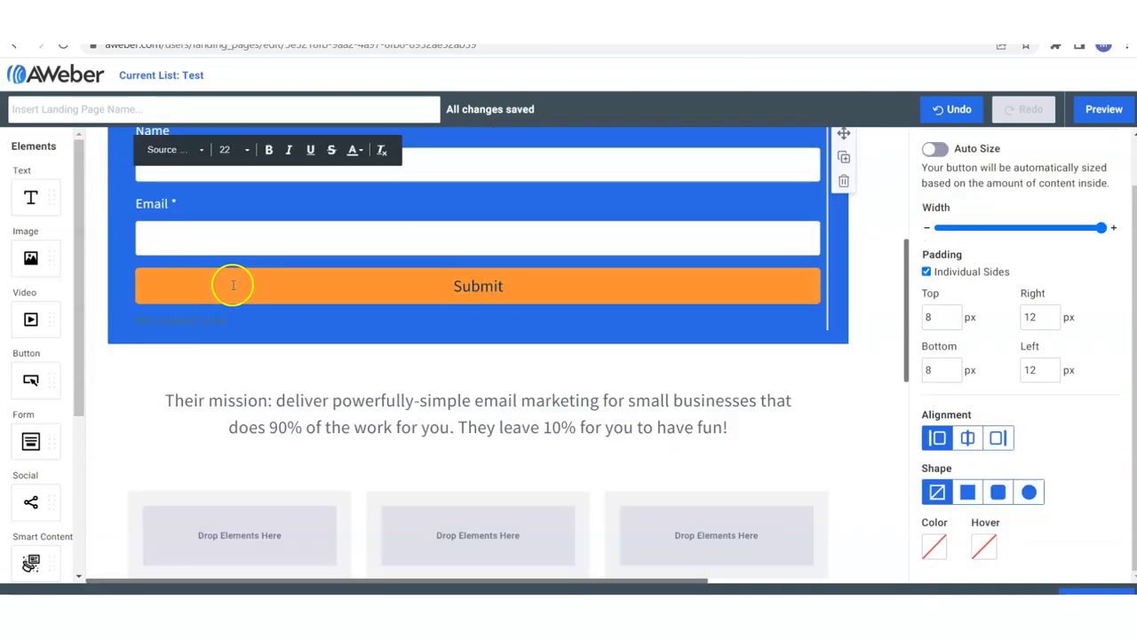
{"action": "left_click", "coordinate": [932, 545]}
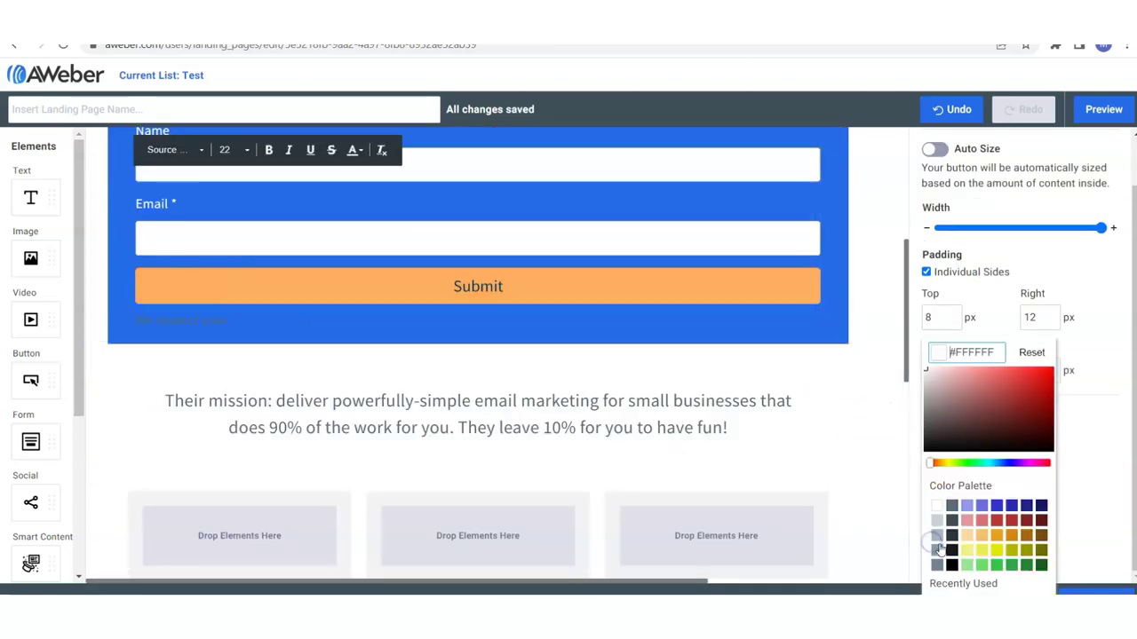
{"action": "left_click", "coordinate": [995, 567]}
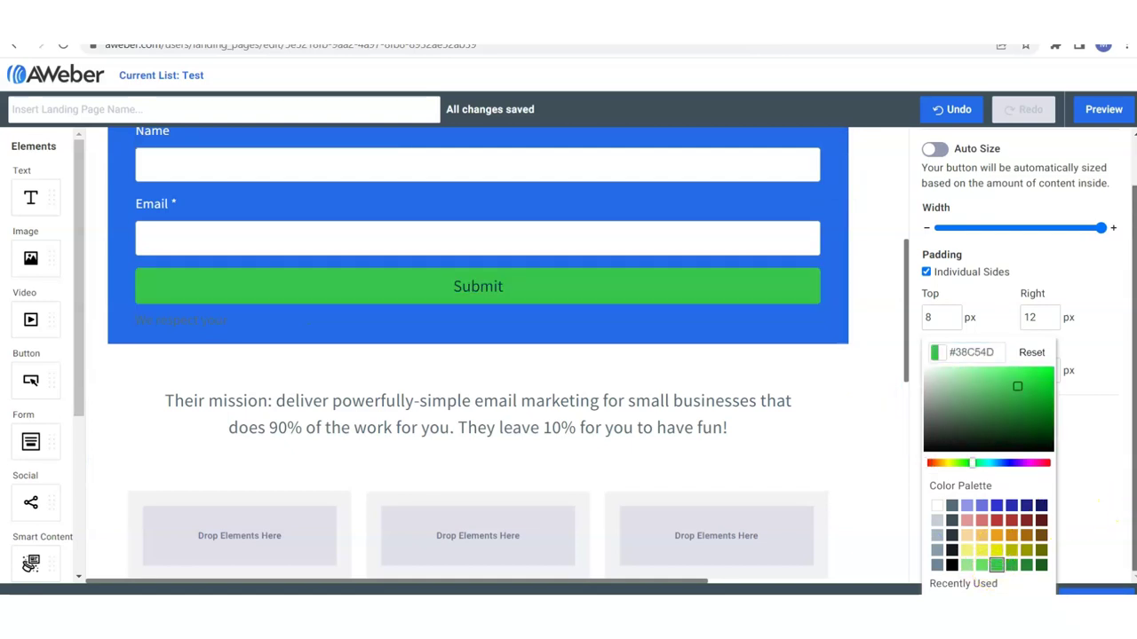
{"action": "left_click", "coordinate": [1101, 546]}
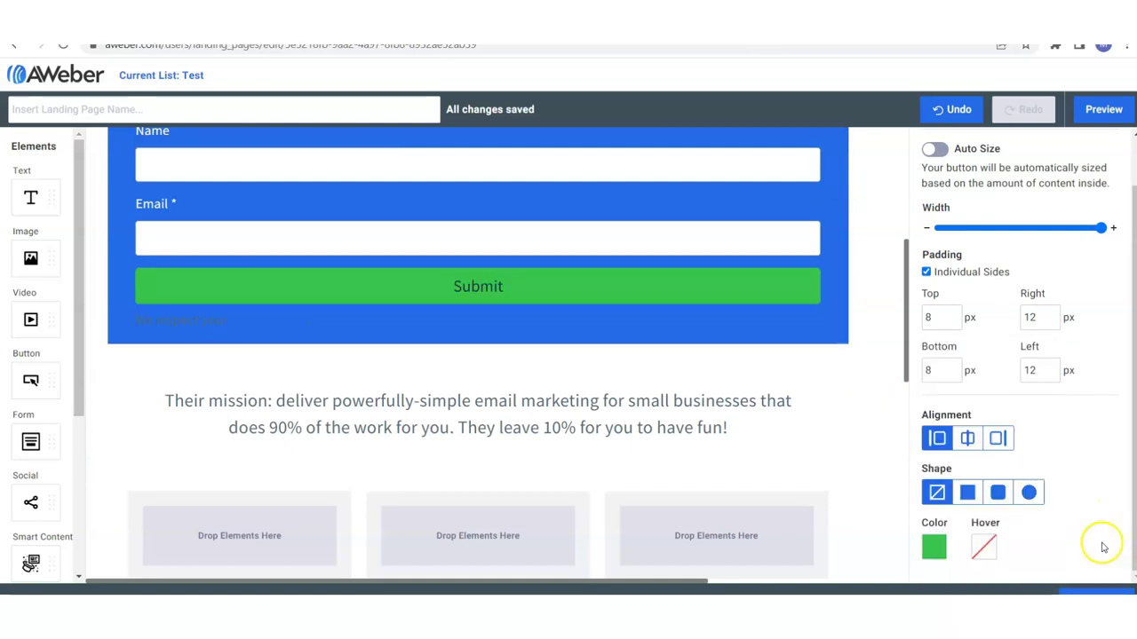
{"action": "left_click", "coordinate": [983, 552]}
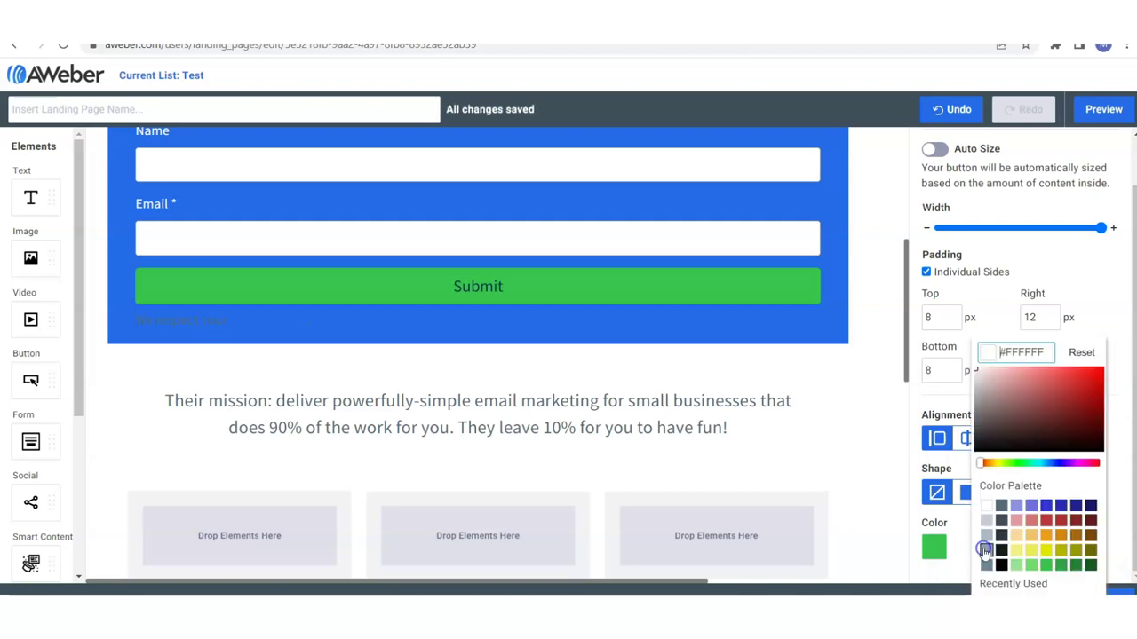
{"action": "left_click", "coordinate": [1046, 568]}
Delete the mission statement text row below the form.
{"action": "left_click", "coordinate": [870, 478]}
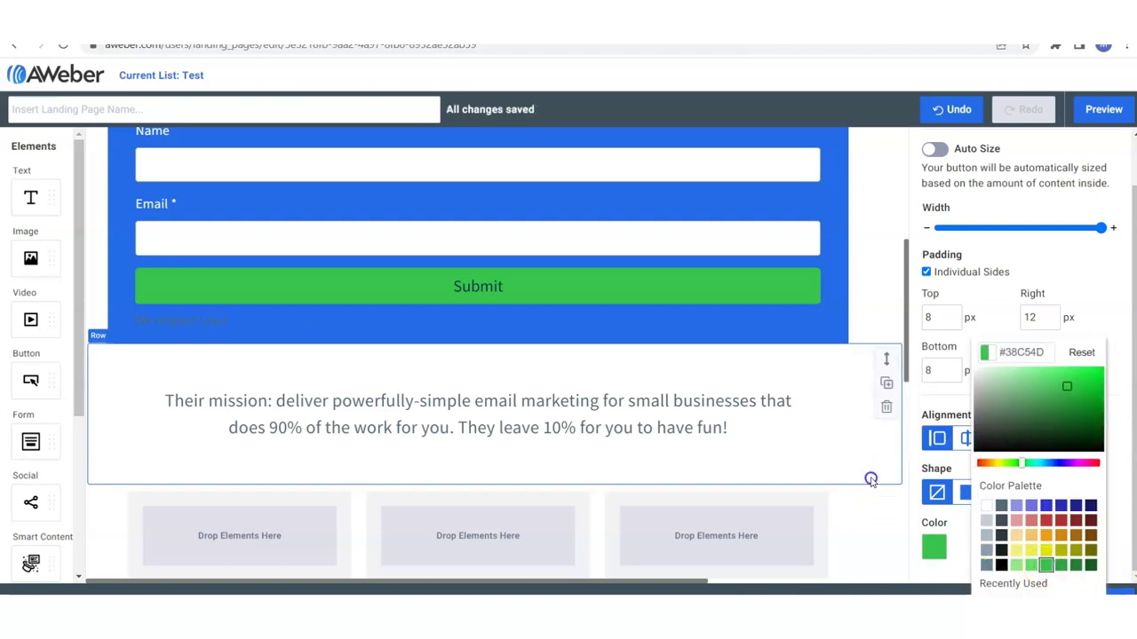
{"action": "left_click", "coordinate": [884, 415]}
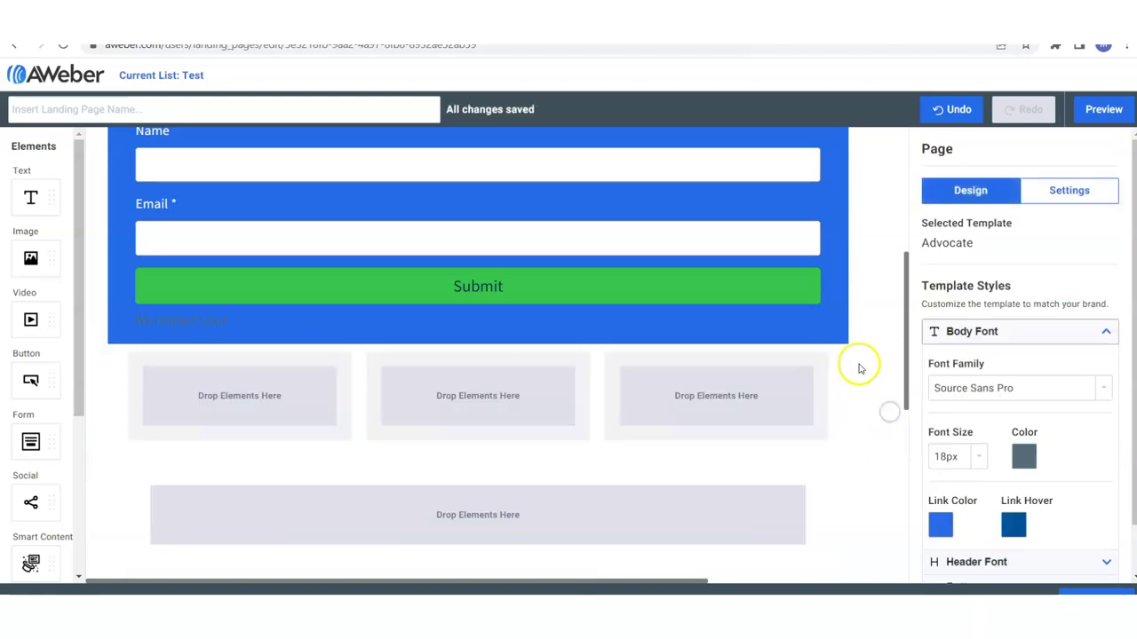
{"action": "left_click_drag", "start_coordinate": [906, 264], "coordinate": [919, 171]}
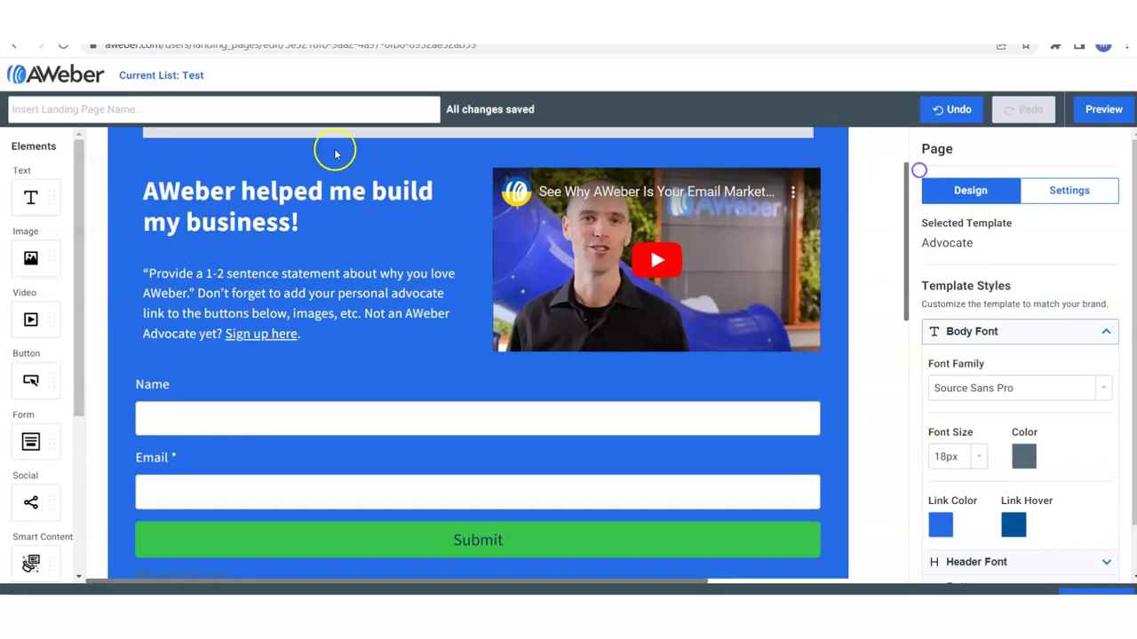
End the headline with '!' and delete the extra space before 1000's in the paragraph.
{"action": "mouse_move", "coordinate": [271, 216]}
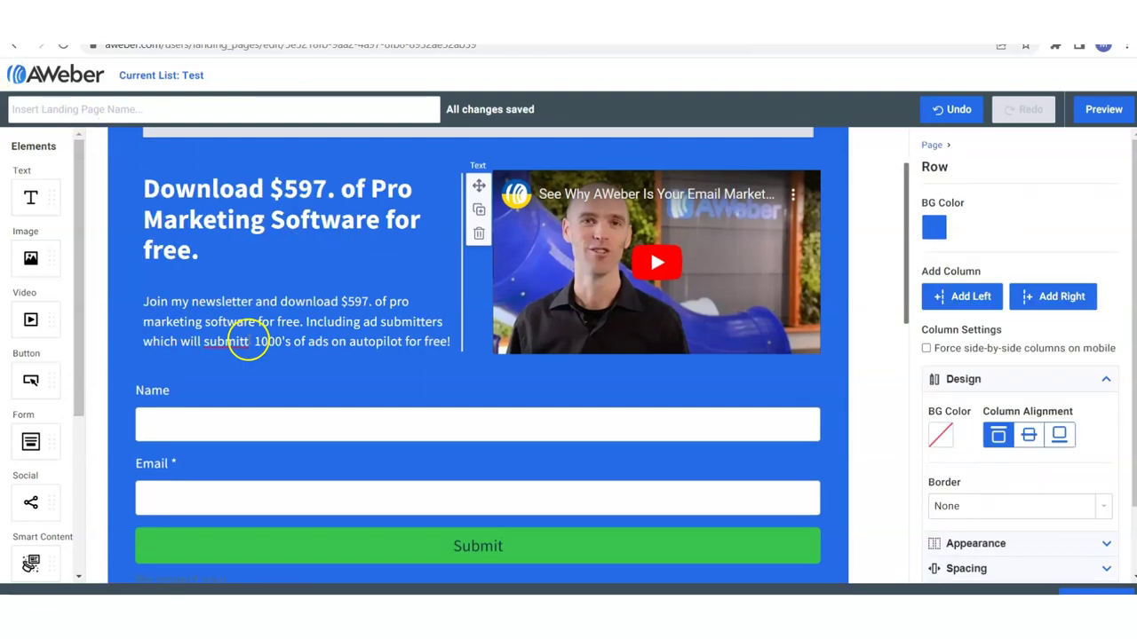
{"action": "left_click", "coordinate": [248, 341]}
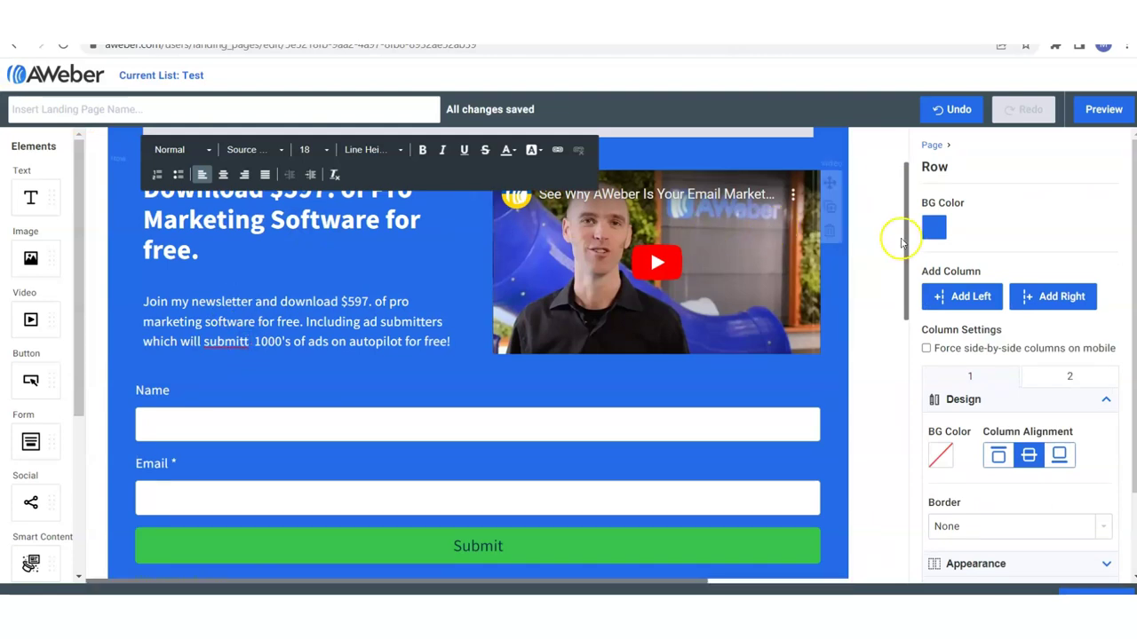
{"action": "left_click_drag", "start_coordinate": [906, 240], "coordinate": [921, 220]}
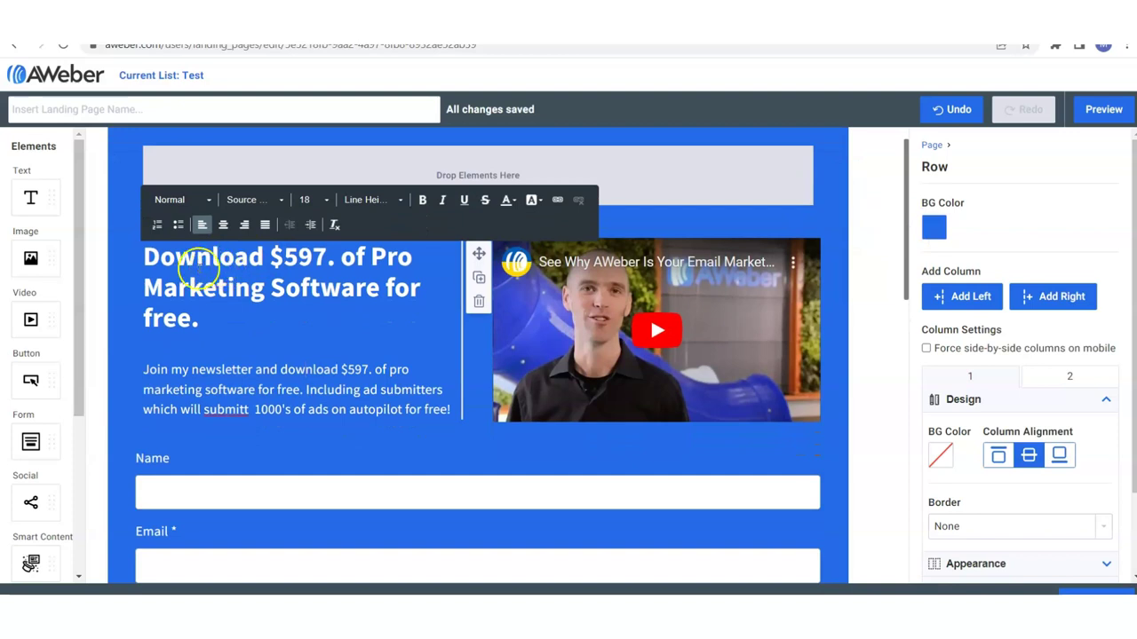
{"action": "left_click", "coordinate": [200, 319]}
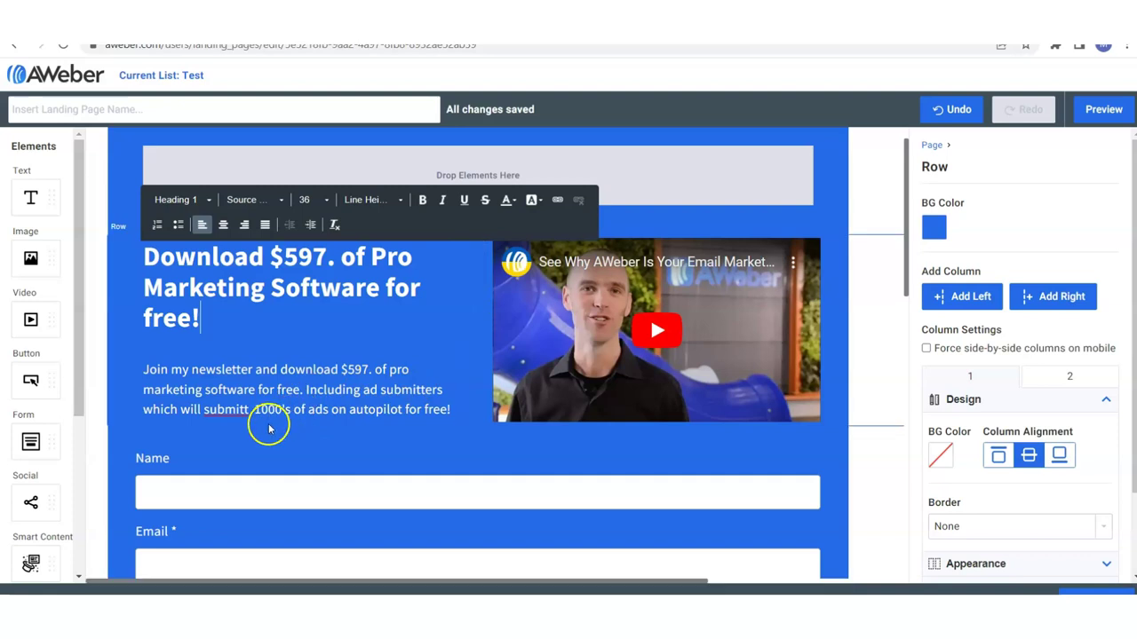
{"action": "left_click", "coordinate": [252, 410]}
{"action": "key", "text": "BackSpace"}
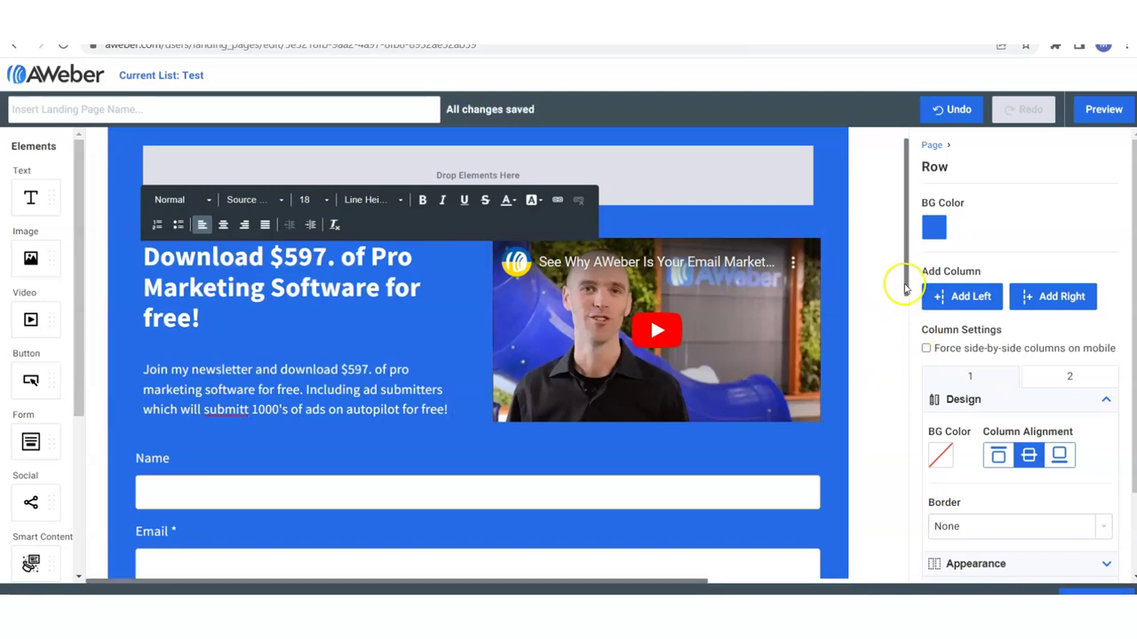
Scroll the canvas, then bring up the YouTube page of the $597 Pro Marketing Software video.
{"action": "scroll", "coordinate": [909, 302], "scroll_direction": "down", "scroll_amount": 1}
{"action": "mouse_move", "coordinate": [909, 302]}
{"action": "left_mouse_down"}
{"action": "mouse_move", "coordinate": [909, 322]}
{"action": "mouse_move", "coordinate": [909, 281]}
{"action": "left_mouse_up"}
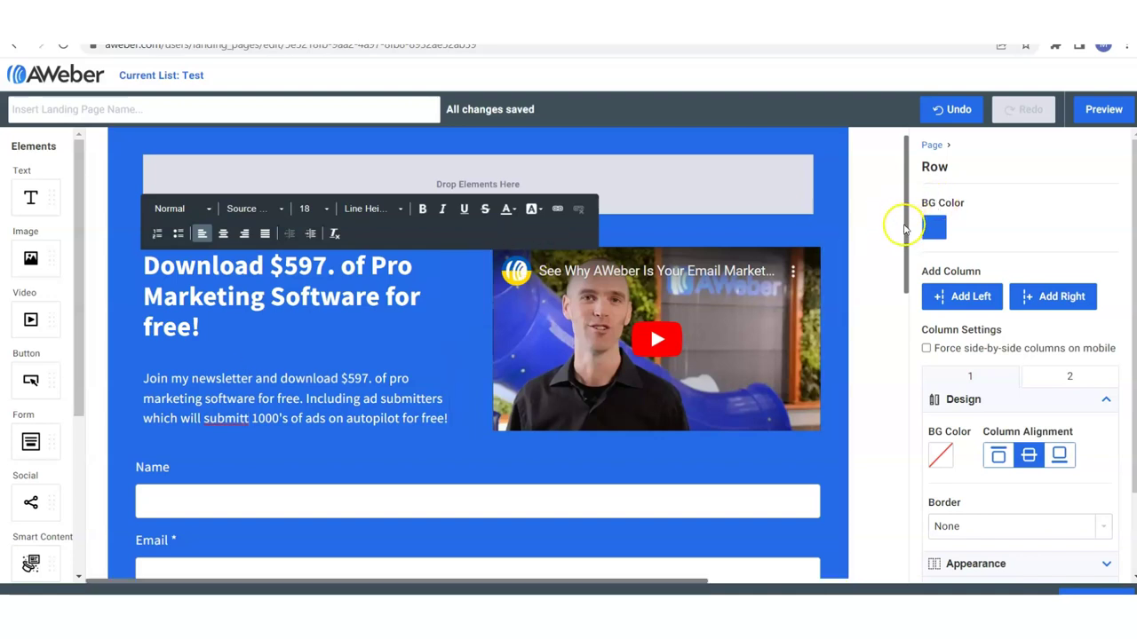
{"action": "left_click_drag", "start_coordinate": [906, 267], "coordinate": [124, 145]}
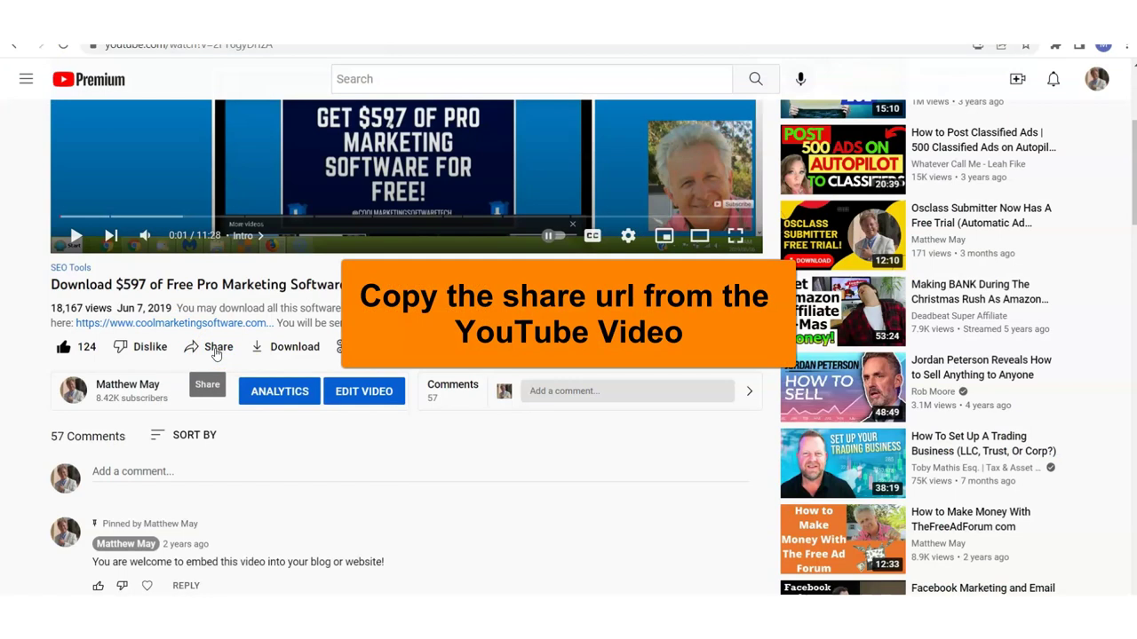
Copy the video's youtu.be share link and return to the 'Edit your landing page' window.
{"action": "left_click", "coordinate": [214, 349]}
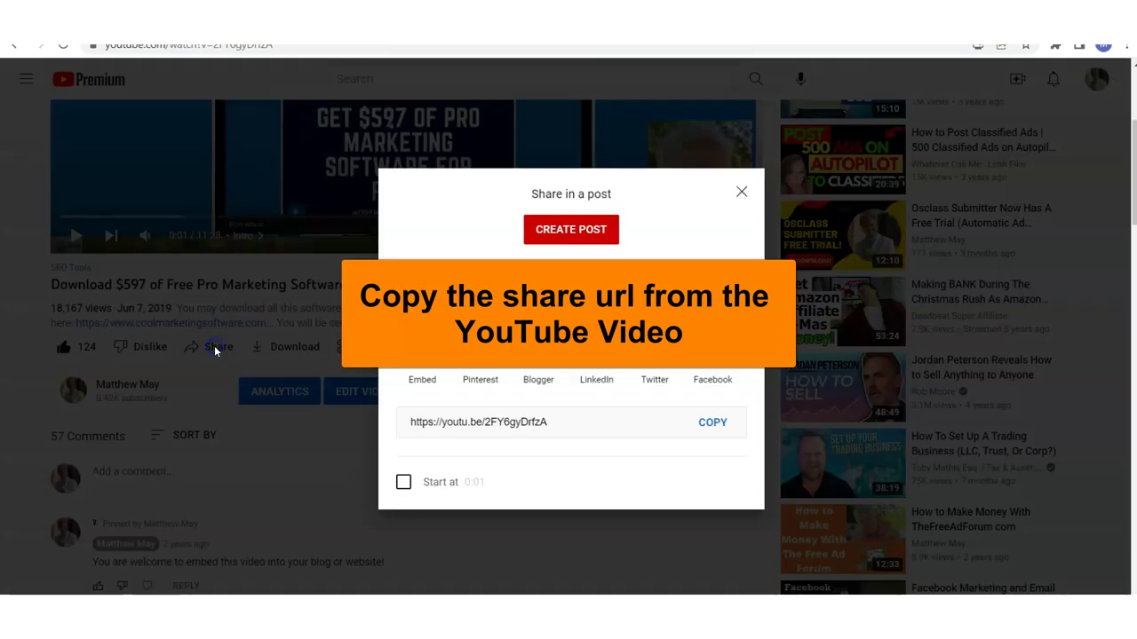
{"action": "left_click", "coordinate": [715, 424]}
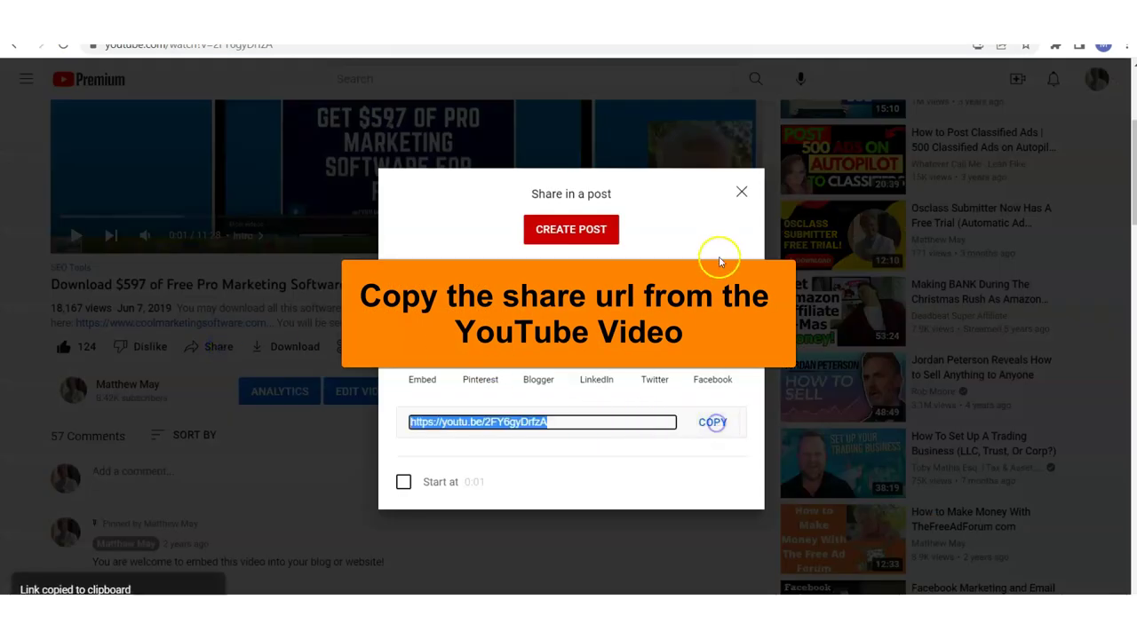
{"action": "left_click", "coordinate": [740, 191]}
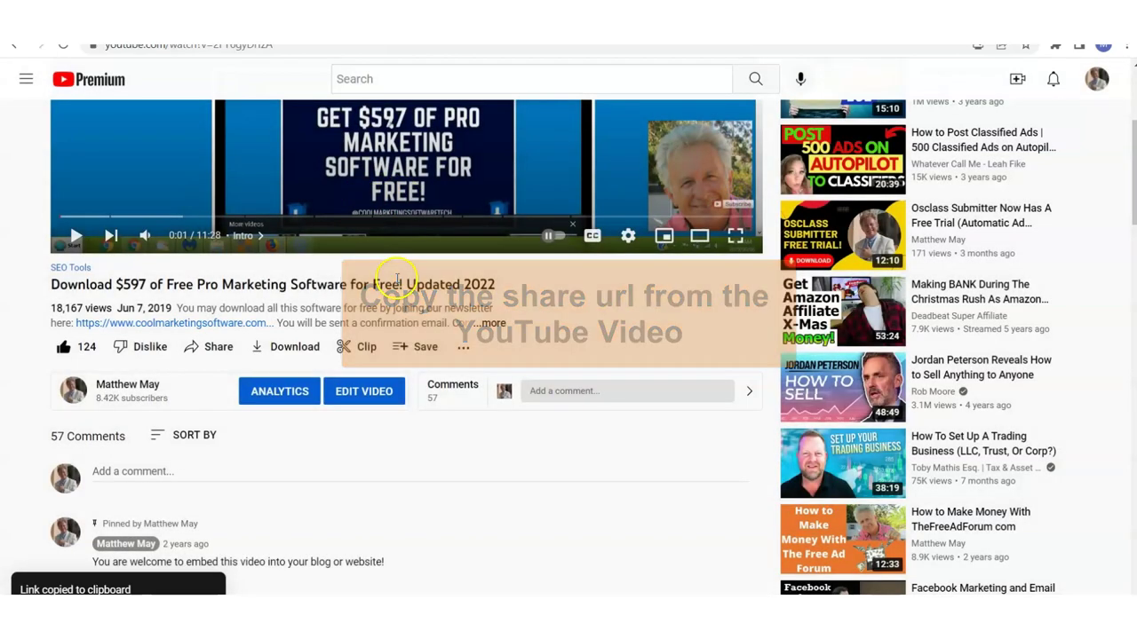
{"action": "mouse_move", "coordinate": [459, 613]}
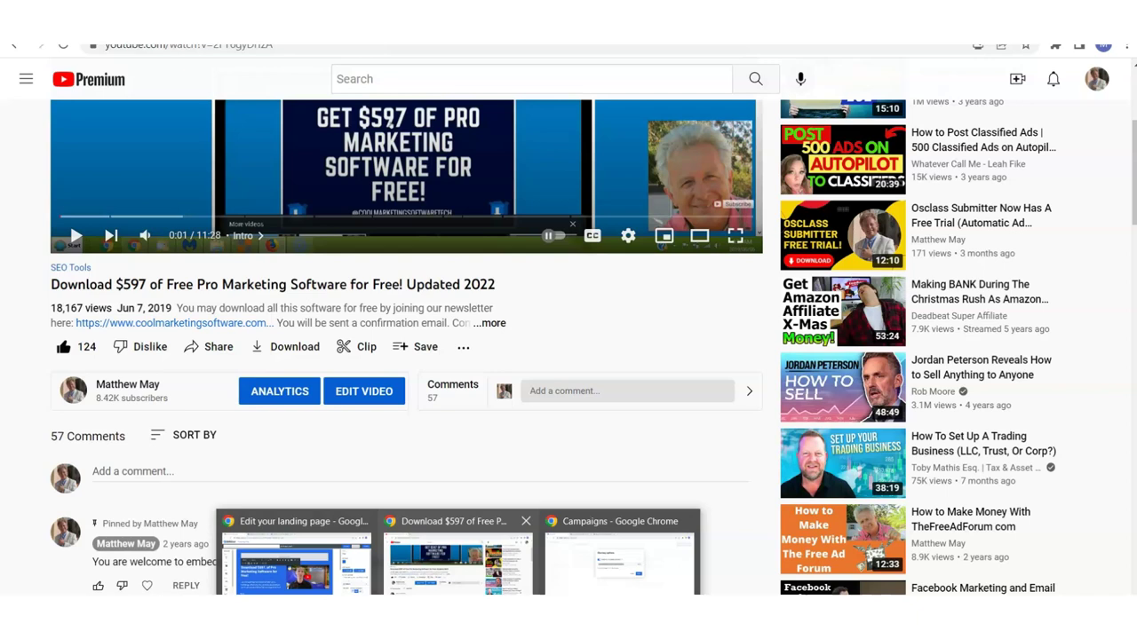
{"action": "left_click", "coordinate": [302, 560]}
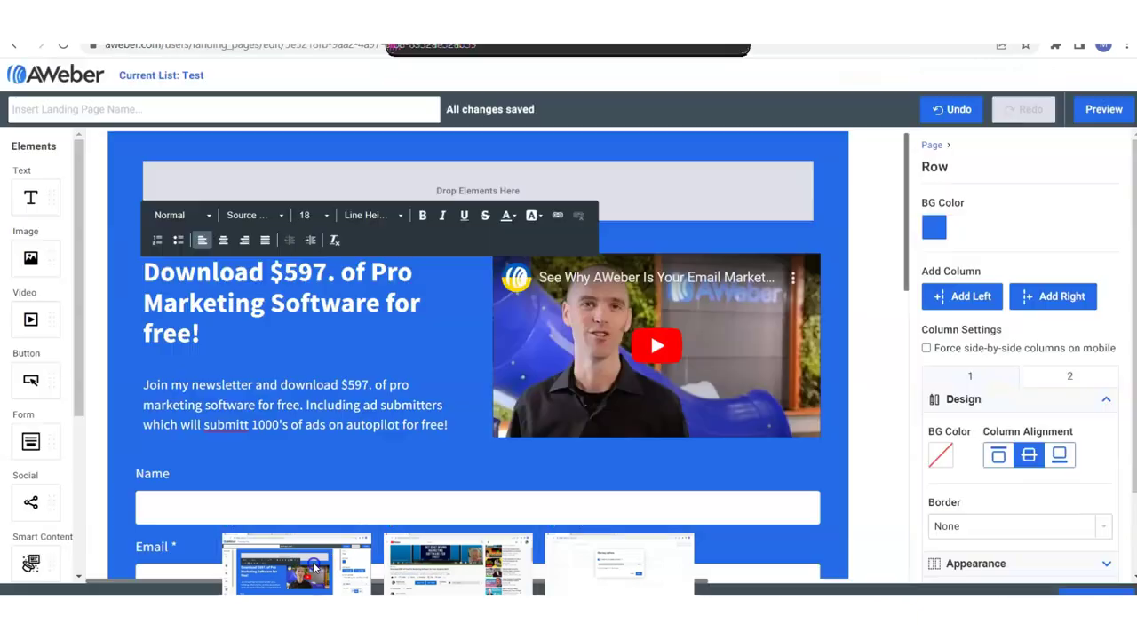
Replace the embedded video's URL with the copied youtu.be link, then go back to Landing Pages.
{"action": "left_click", "coordinate": [756, 326]}
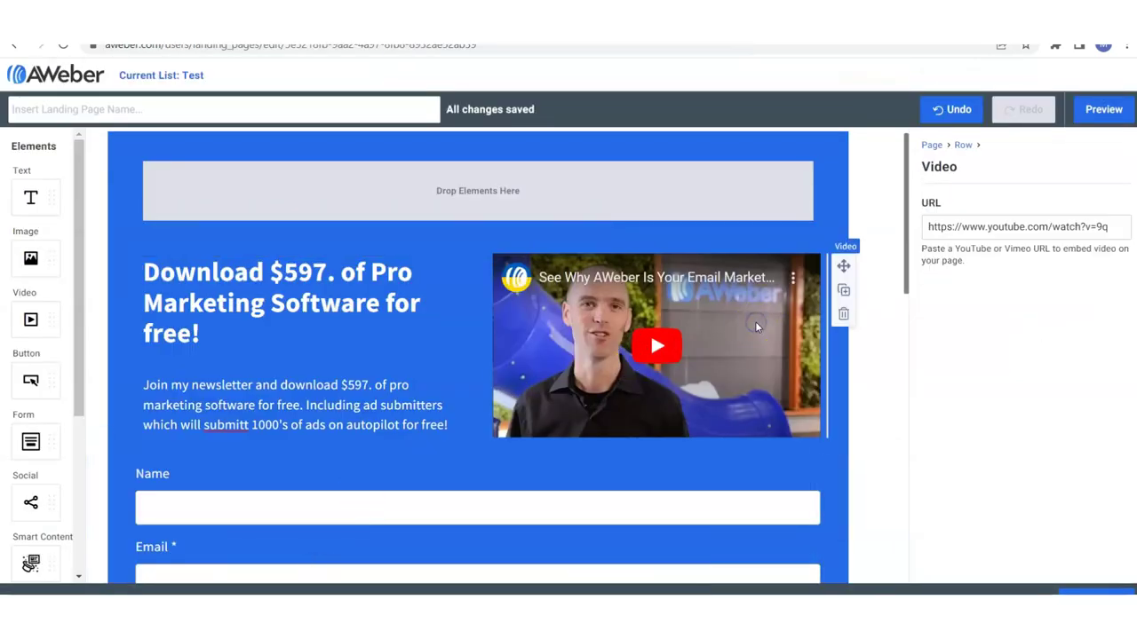
{"action": "left_click", "coordinate": [929, 227]}
{"action": "key", "text": "ctrl+a"}
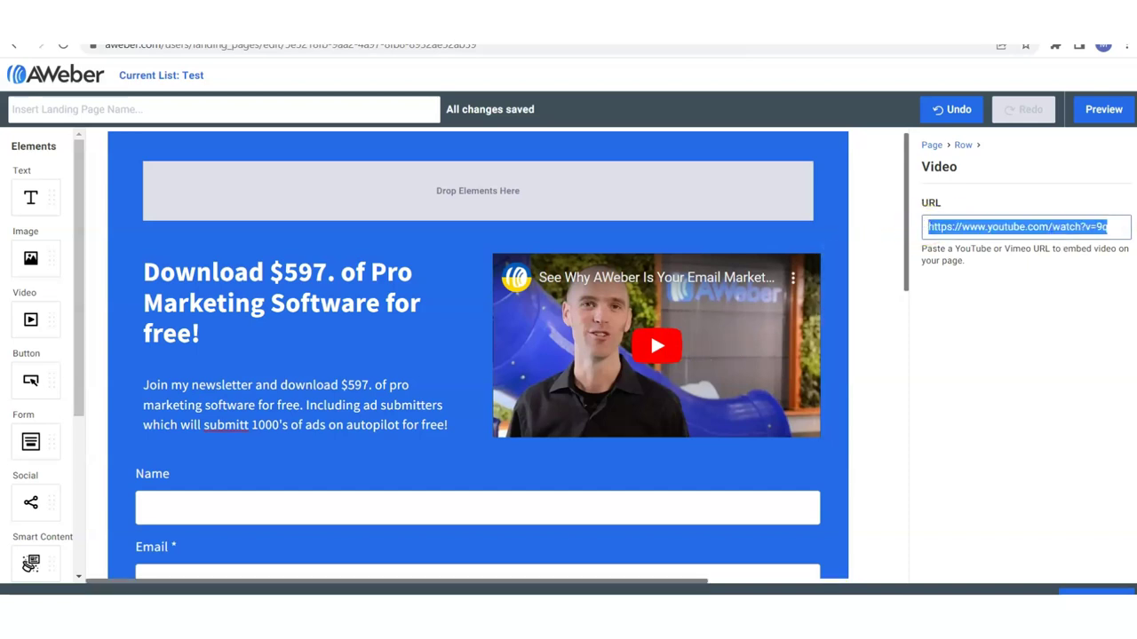
{"action": "key", "text": "BackSpace"}
{"action": "key", "text": "ctrl+v"}
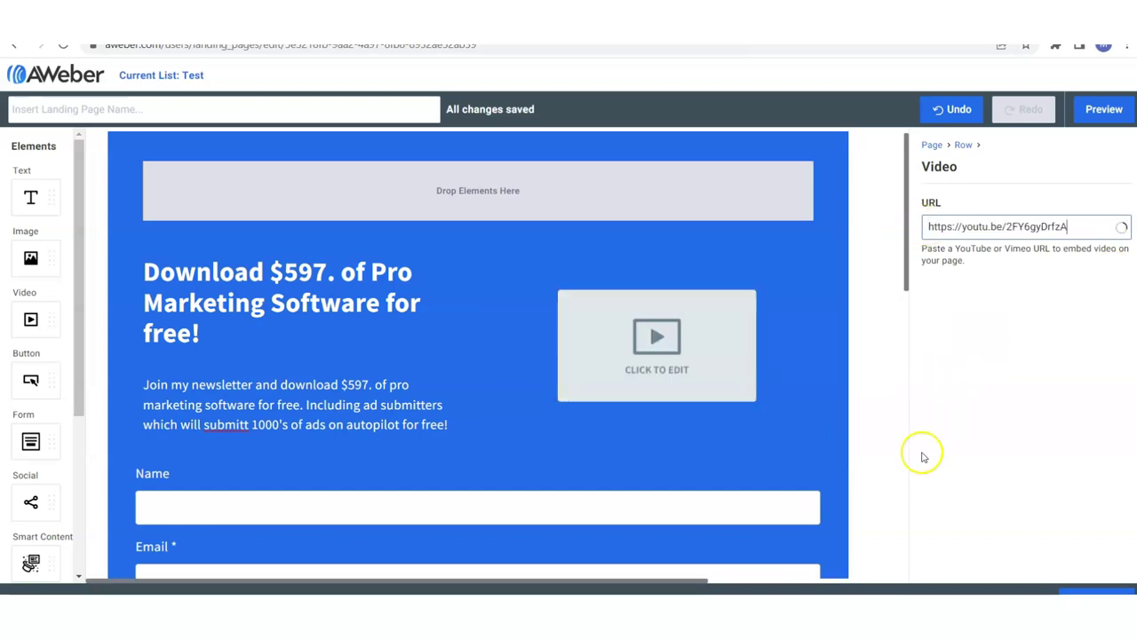
{"action": "left_click", "coordinate": [994, 435]}
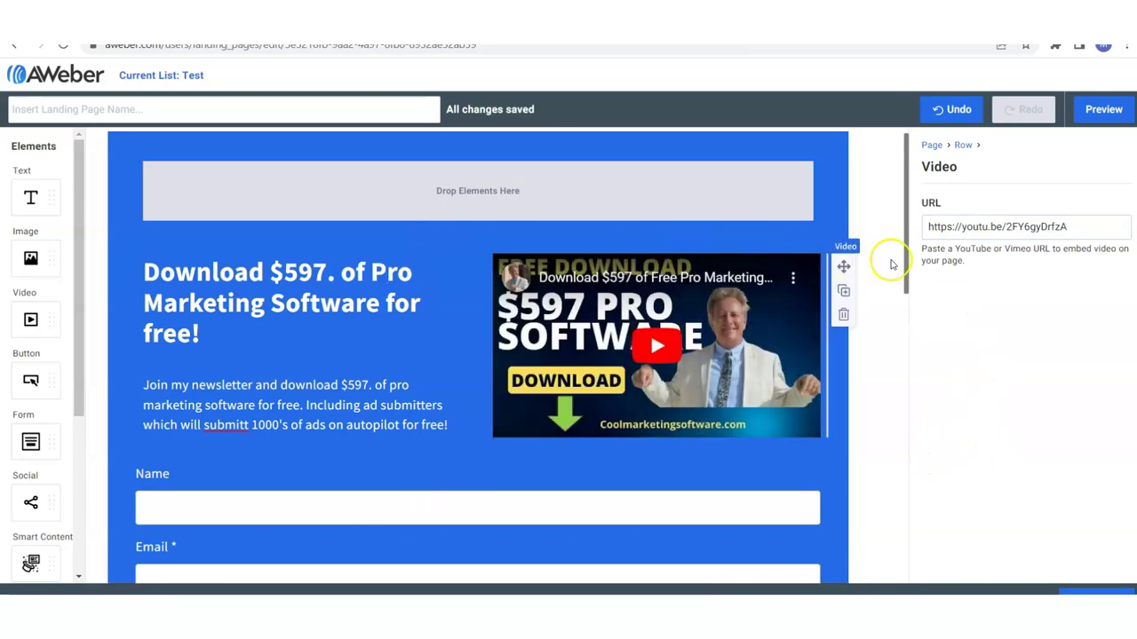
{"action": "left_click_drag", "start_coordinate": [906, 275], "coordinate": [905, 310]}
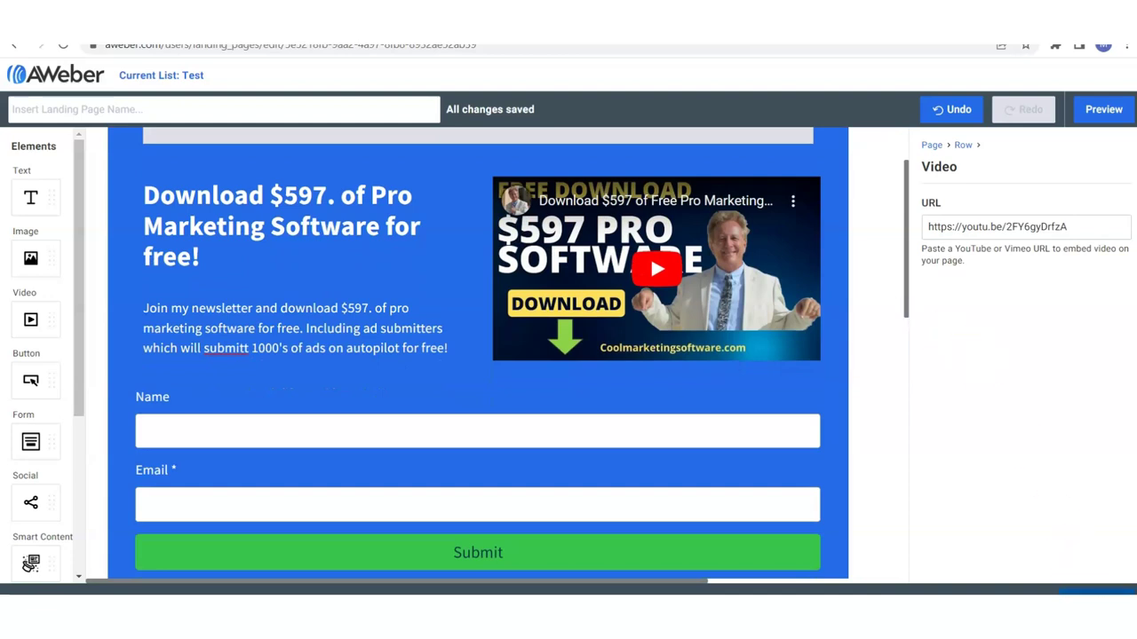
{"action": "key", "text": "alt+Left"}
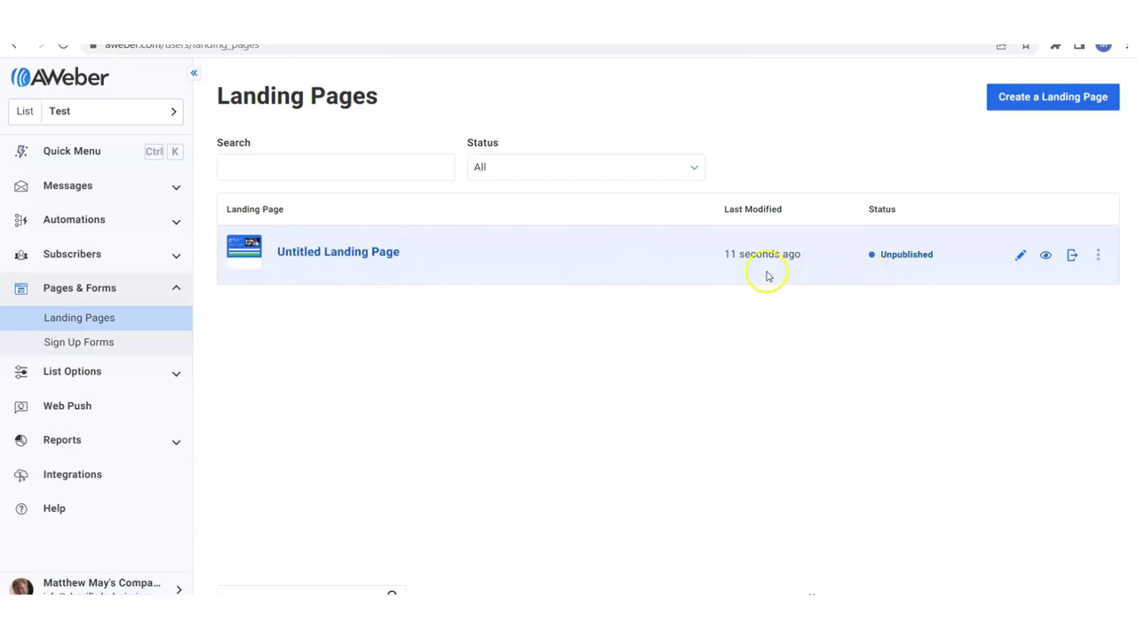
Publish the Untitled Landing Page, copy its live URL, and reopen it in the editor.
{"action": "left_click", "coordinate": [1098, 261]}
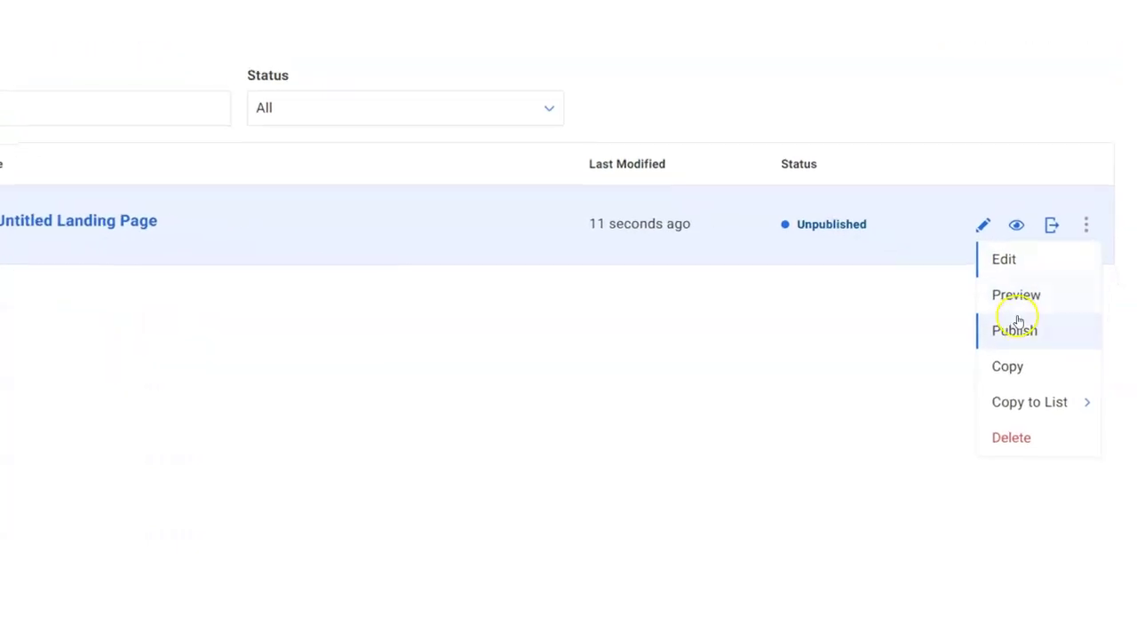
{"action": "left_click", "coordinate": [1014, 328]}
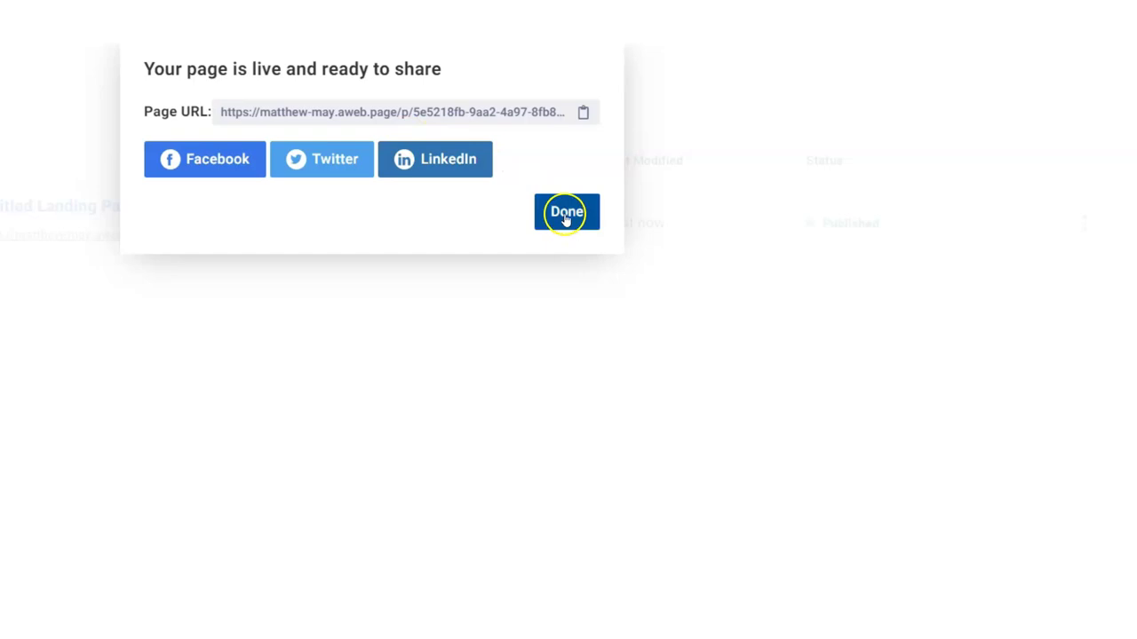
{"action": "left_click", "coordinate": [582, 113]}
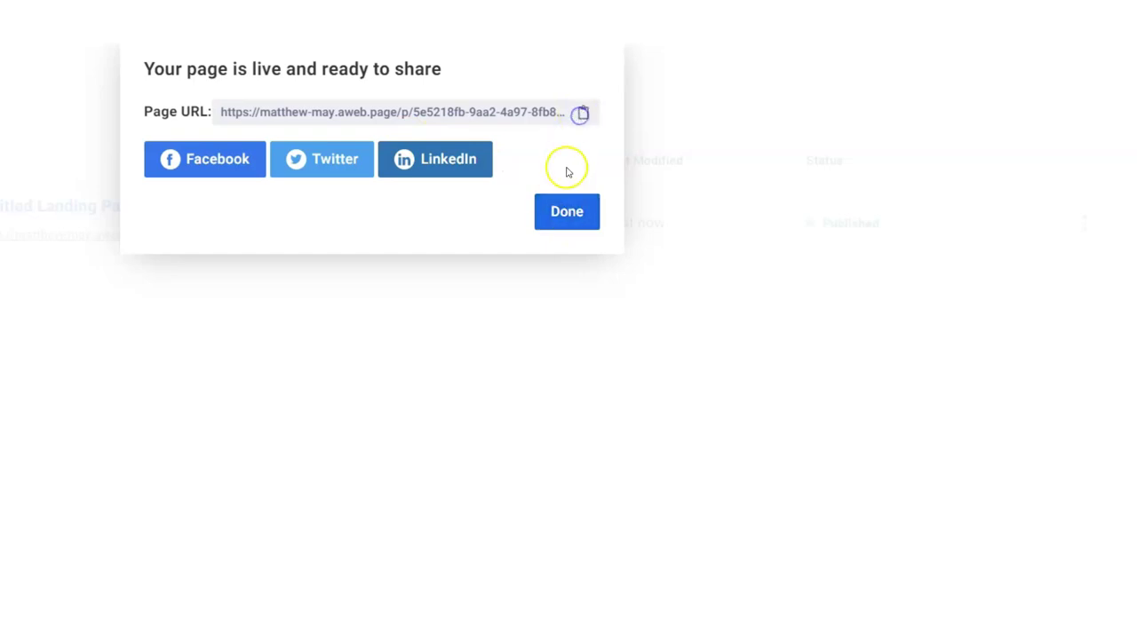
{"action": "left_click", "coordinate": [562, 213]}
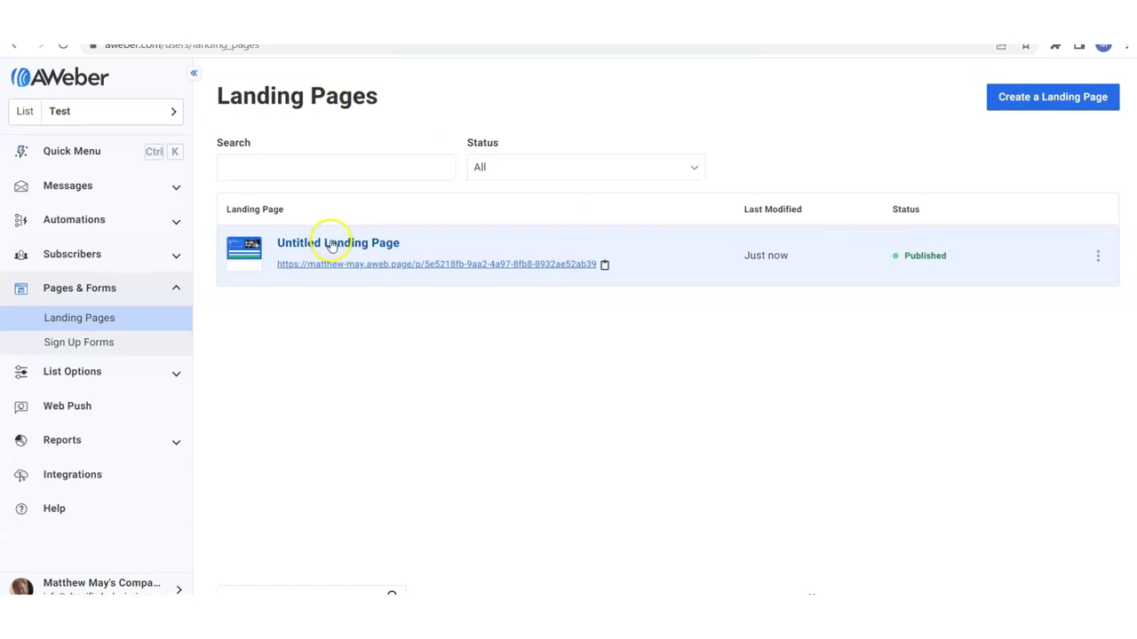
{"action": "left_click", "coordinate": [331, 244]}
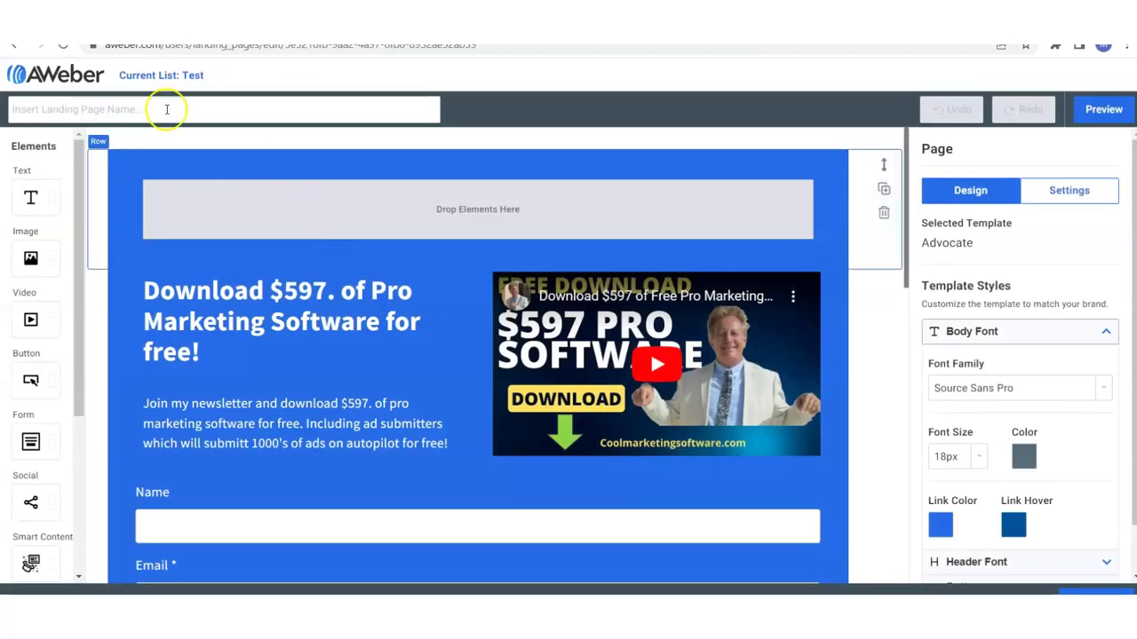
Name the page 'Classified Submissions Free Software Opt In' and open its live aweb.page URL.
{"action": "left_click", "coordinate": [146, 109]}
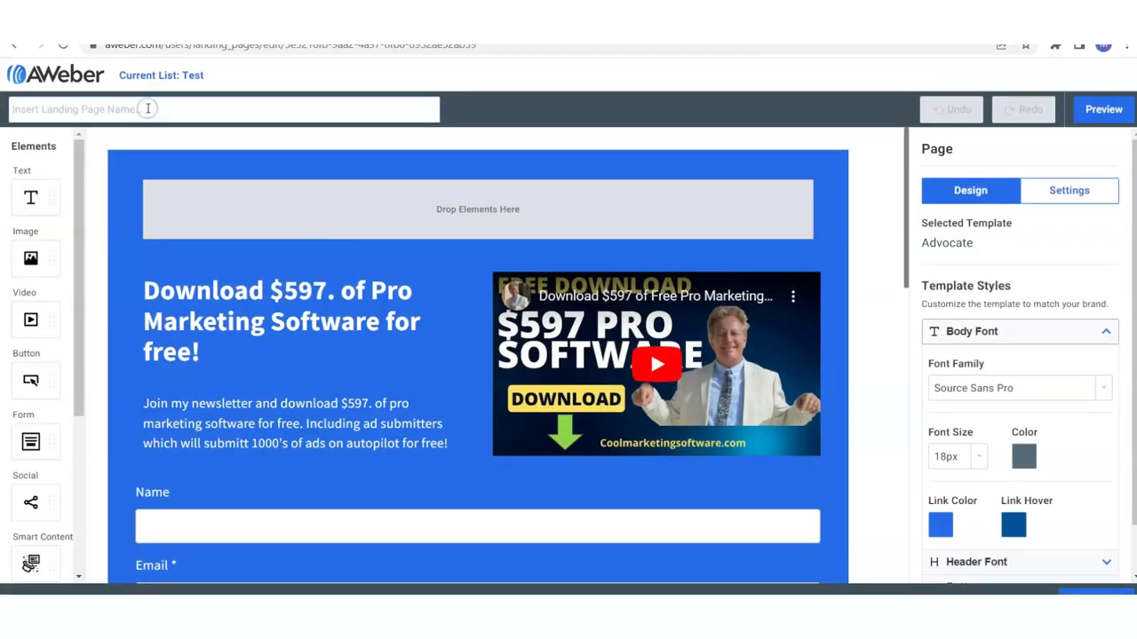
{"action": "type", "text": "C"}
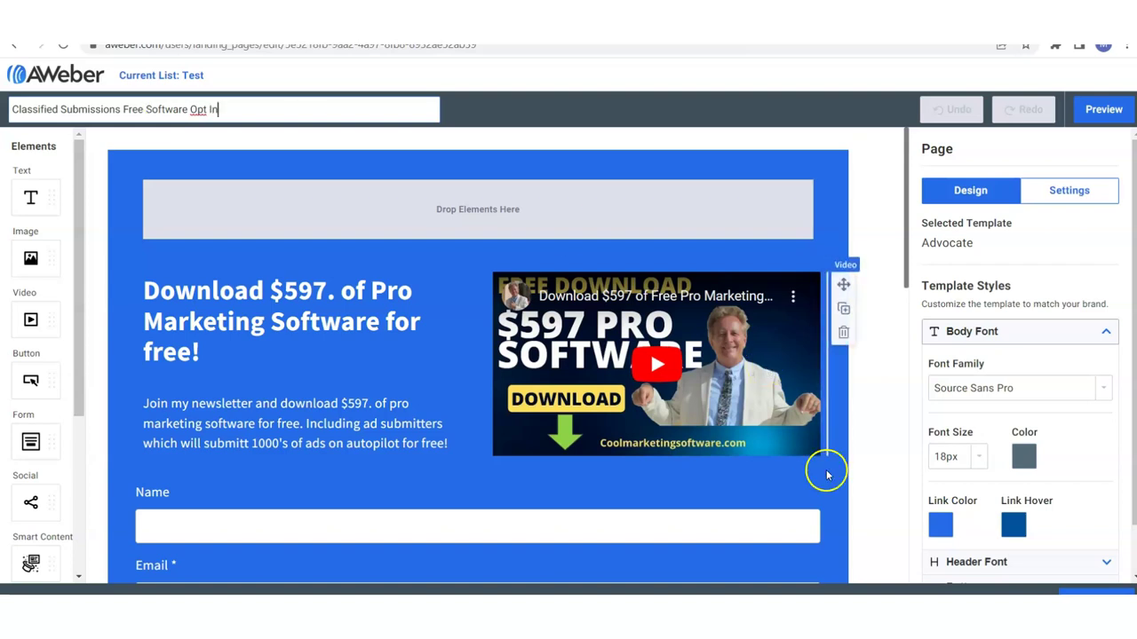
{"action": "left_click", "coordinate": [387, 290]}
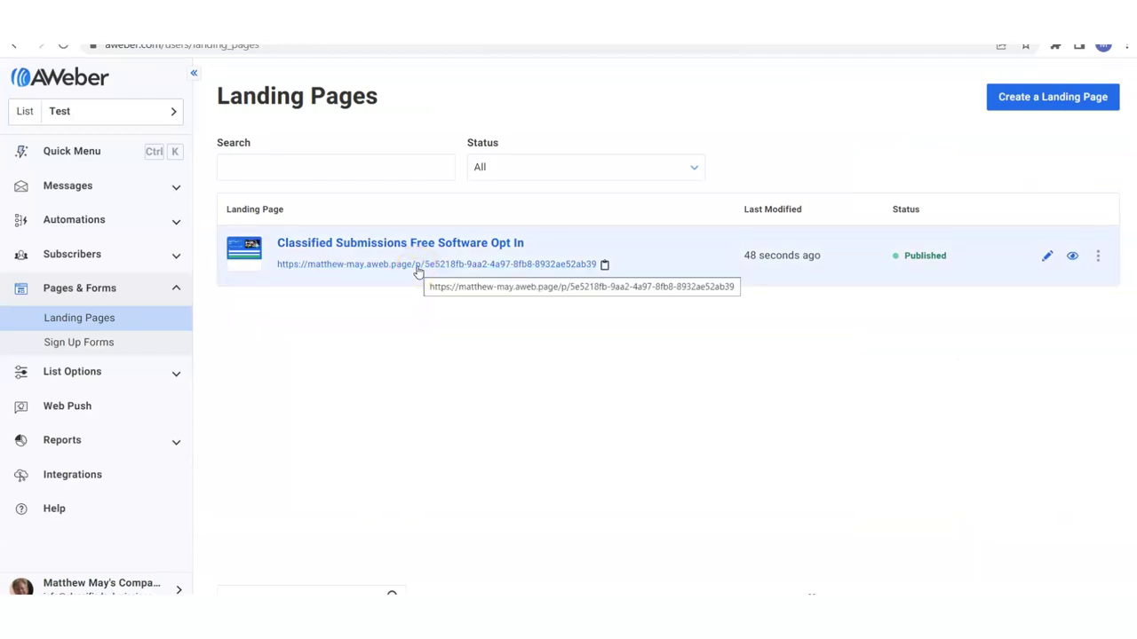
{"action": "left_click", "coordinate": [418, 265]}
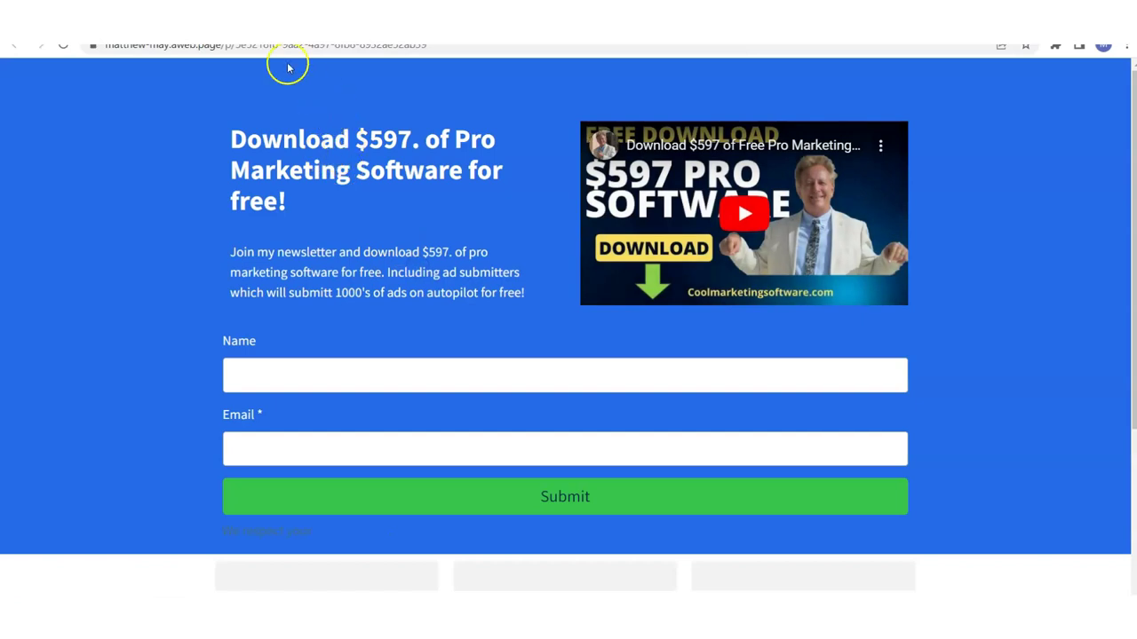
{"action": "left_click", "coordinate": [311, 46]}
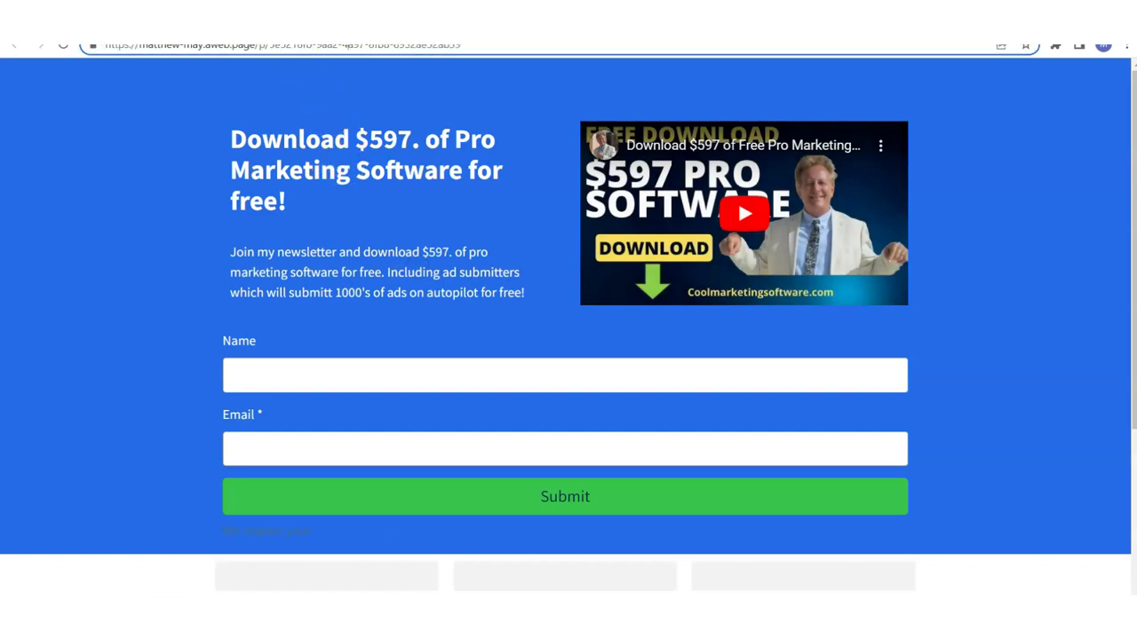